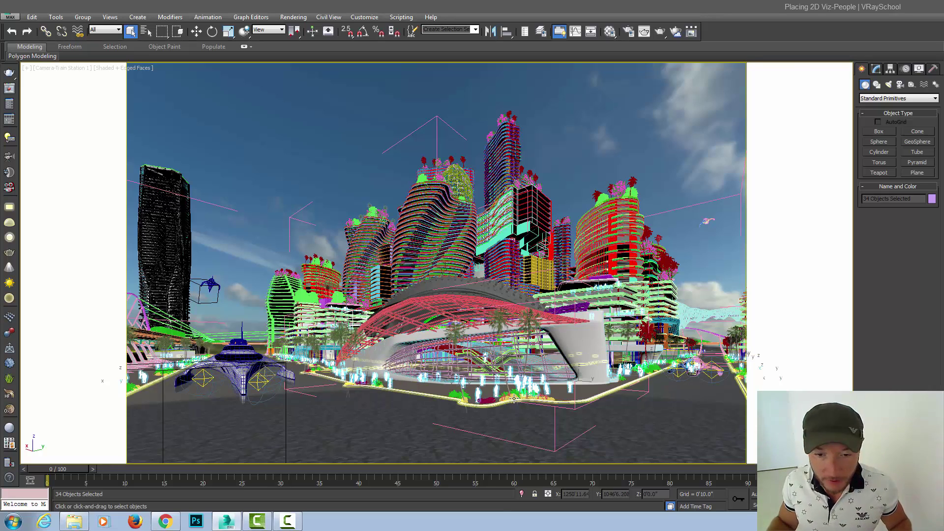
Add the bench in front of the building to the people selection, isolate the selected objects and frame them in the Left view.
{"action": "left_click", "coordinate": [489, 399], "text": "ctrl"}
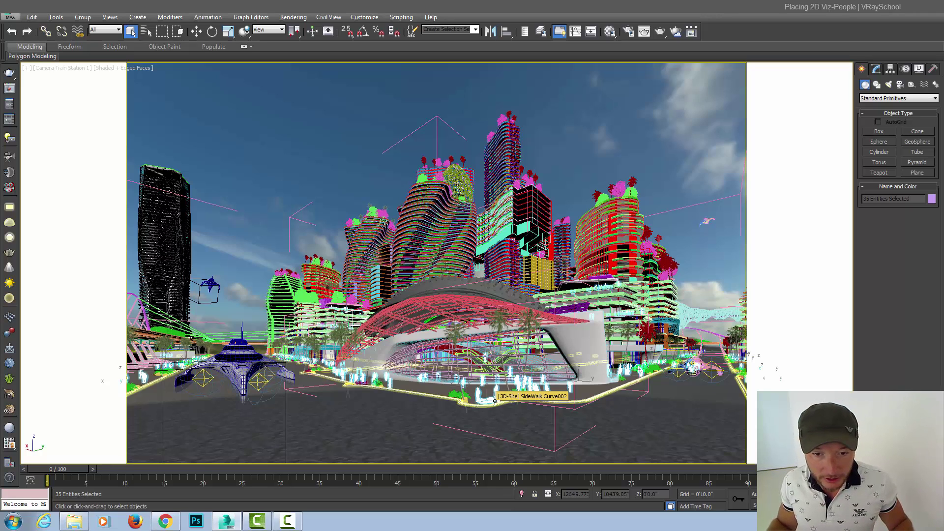
{"action": "key", "text": "alt+q"}
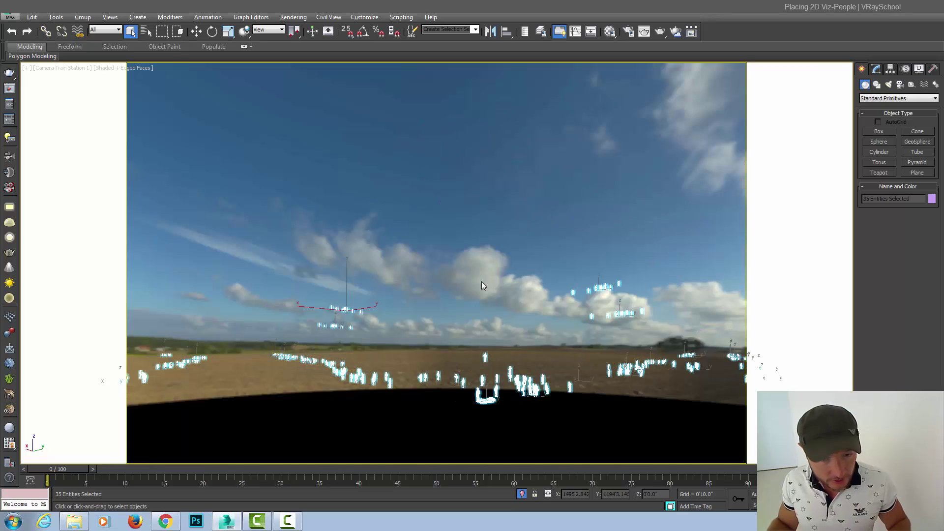
{"action": "key", "text": "l"}
{"action": "key", "text": "z"}
{"action": "scroll", "coordinate": [462, 272], "scroll_direction": "up", "scroll_amount": 10}
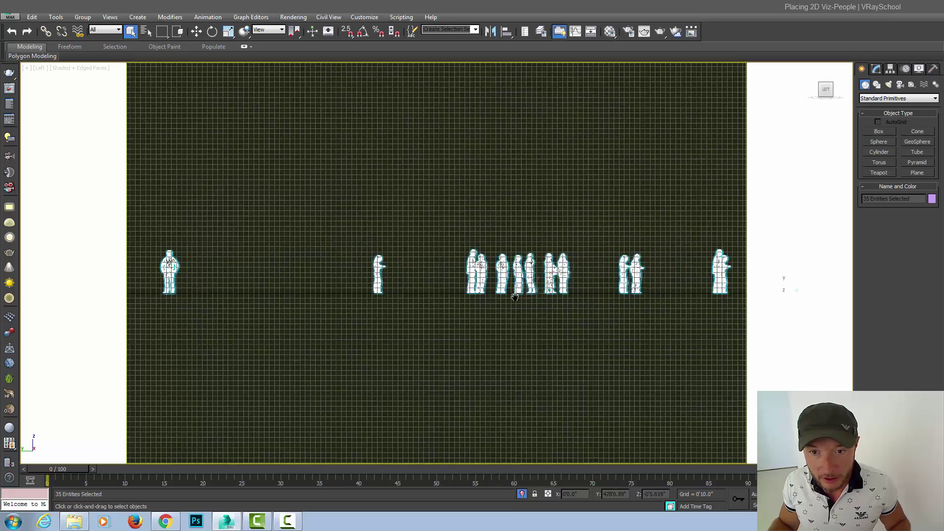
Examine the isolated people groups along the ground line and on the raised levels in the Left view.
{"action": "scroll", "coordinate": [515, 297], "scroll_direction": "up", "scroll_amount": 8}
{"action": "scroll", "coordinate": [514, 296], "scroll_direction": "down", "scroll_amount": 3}
{"action": "scroll", "coordinate": [463, 294], "scroll_direction": "down", "scroll_amount": 10}
{"action": "scroll", "coordinate": [463, 294], "scroll_direction": "down", "scroll_amount": 7}
{"action": "left_click_drag", "start_coordinate": [511, 294], "coordinate": [123, 288]}
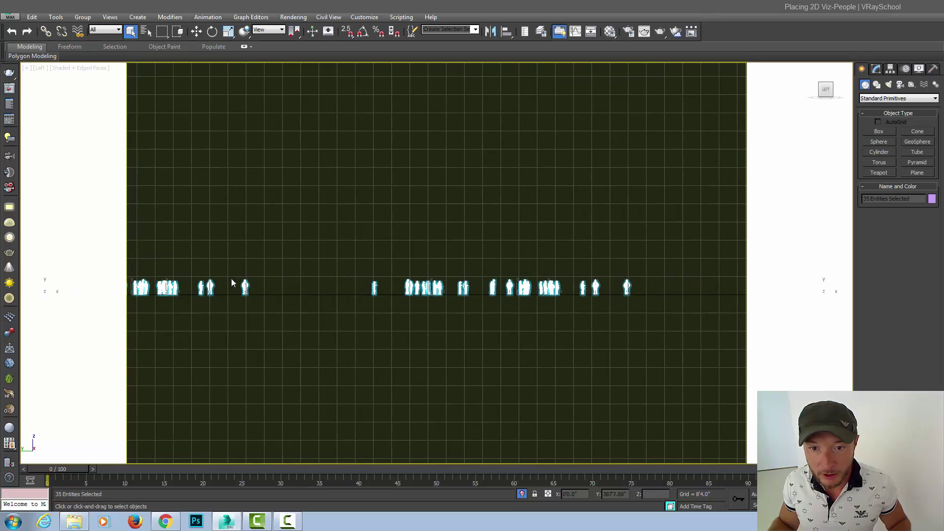
{"action": "left_click_drag", "start_coordinate": [567, 311], "coordinate": [459, 318]}
{"action": "scroll", "coordinate": [460, 317], "scroll_direction": "down", "scroll_amount": 5}
{"action": "scroll", "coordinate": [314, 295], "scroll_direction": "up", "scroll_amount": 10}
{"action": "scroll", "coordinate": [339, 328], "scroll_direction": "down", "scroll_amount": 6}
{"action": "scroll", "coordinate": [344, 328], "scroll_direction": "up", "scroll_amount": 4}
{"action": "scroll", "coordinate": [344, 328], "scroll_direction": "down", "scroll_amount": 7}
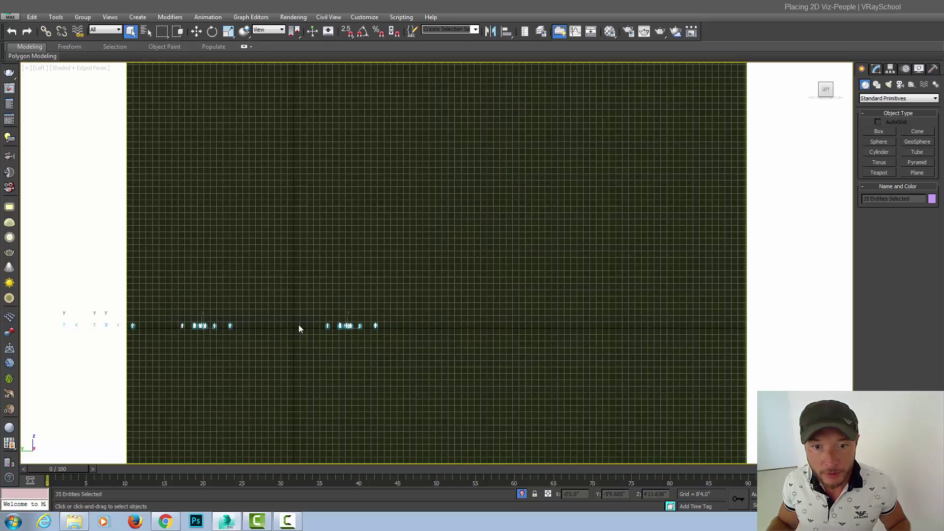
{"action": "left_click_drag", "start_coordinate": [302, 327], "coordinate": [832, 263]}
{"action": "scroll", "coordinate": [714, 273], "scroll_direction": "down", "scroll_amount": 2}
{"action": "left_click_drag", "start_coordinate": [589, 278], "coordinate": [859, 267]}
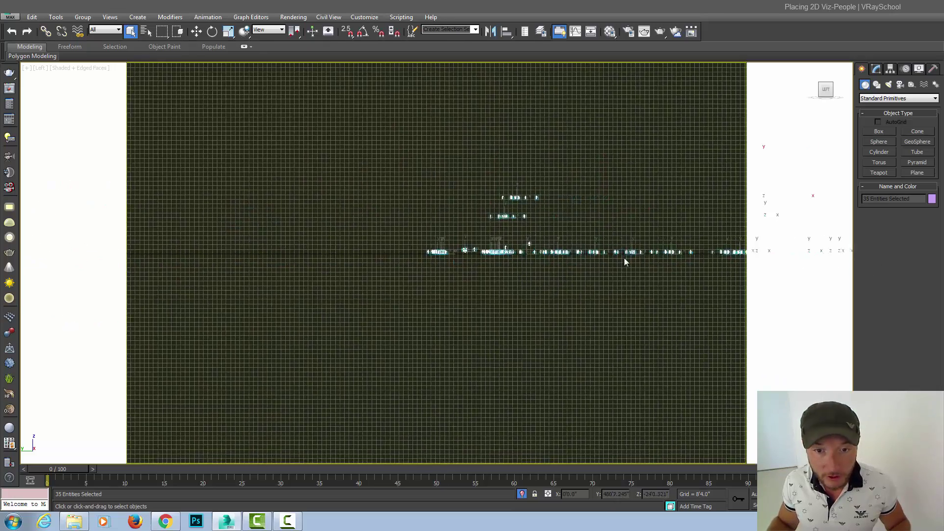
{"action": "scroll", "coordinate": [418, 246], "scroll_direction": "up", "scroll_amount": 8}
{"action": "scroll", "coordinate": [418, 246], "scroll_direction": "down", "scroll_amount": 6}
Select the people object beside the bench from the camera view and examine it against the bench in the Left view.
{"action": "key", "text": "c"}
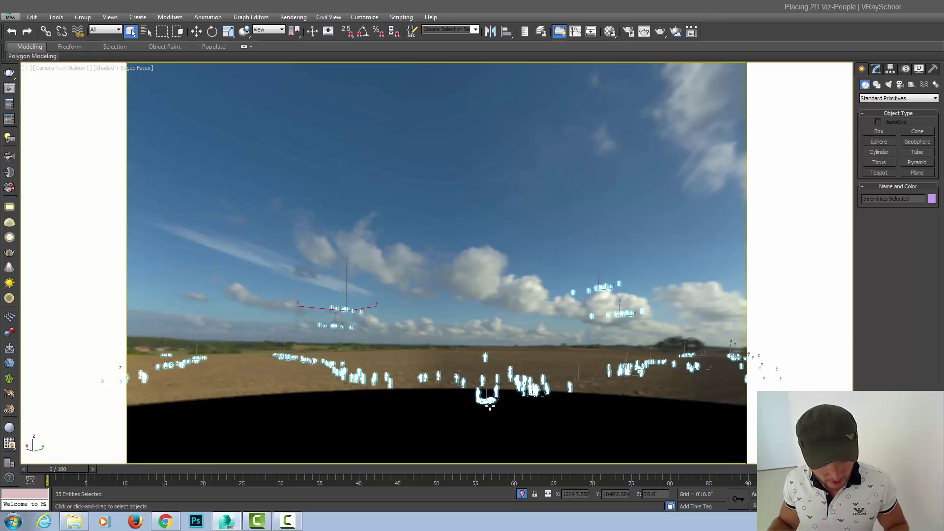
{"action": "left_click", "coordinate": [485, 400]}
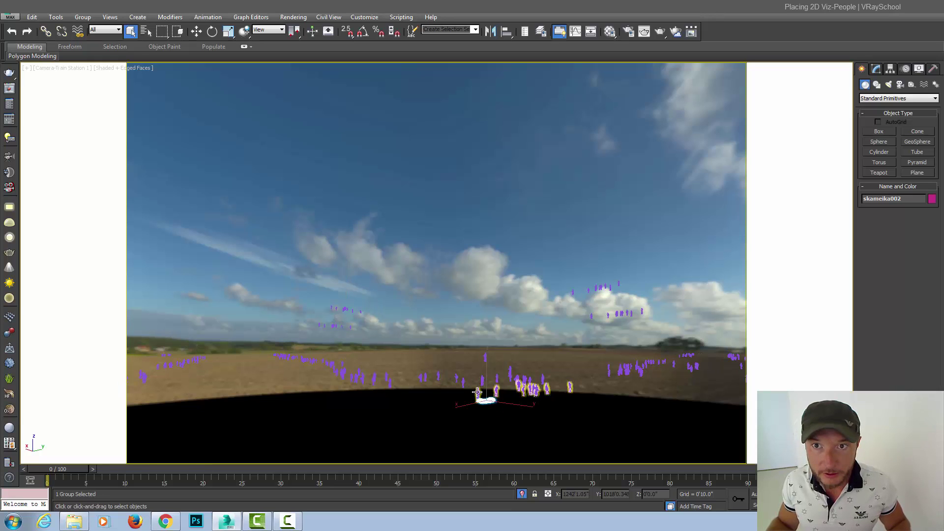
{"action": "left_click", "coordinate": [488, 363]}
{"action": "key", "text": "l"}
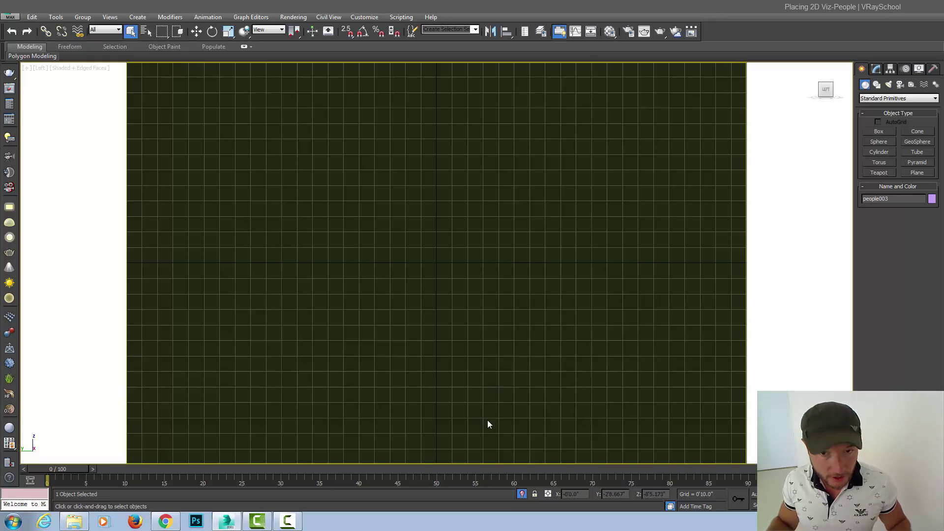
{"action": "key", "text": "z"}
{"action": "scroll", "coordinate": [510, 318], "scroll_direction": "up", "scroll_amount": 4}
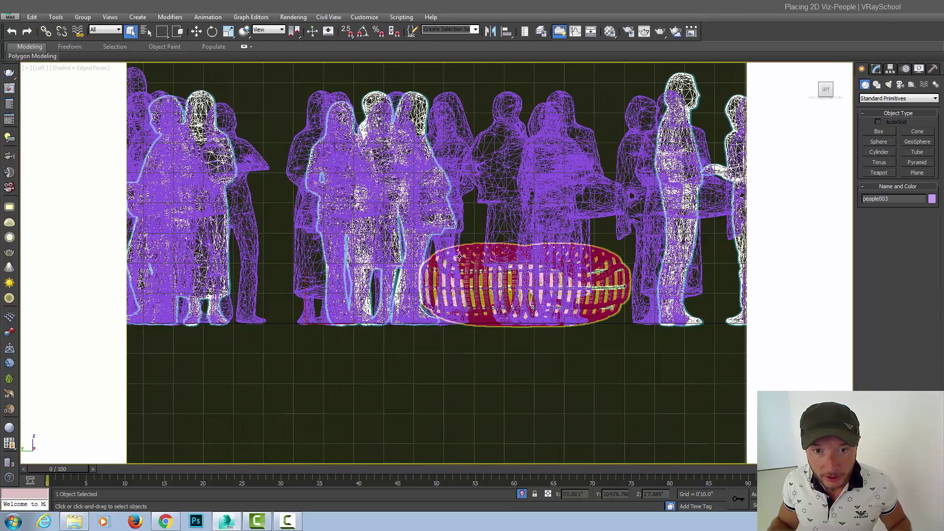
{"action": "scroll", "coordinate": [510, 323], "scroll_direction": "down", "scroll_amount": 2}
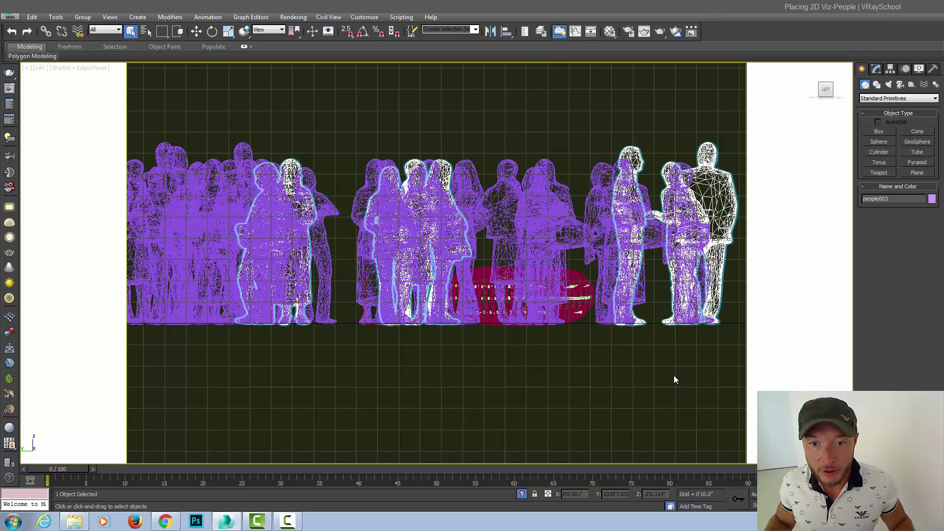
{"action": "scroll", "coordinate": [647, 390], "scroll_direction": "up", "scroll_amount": 2}
Isolate the bench together with the people028 object, and clear the selection.
{"action": "left_click", "coordinate": [536, 235]}
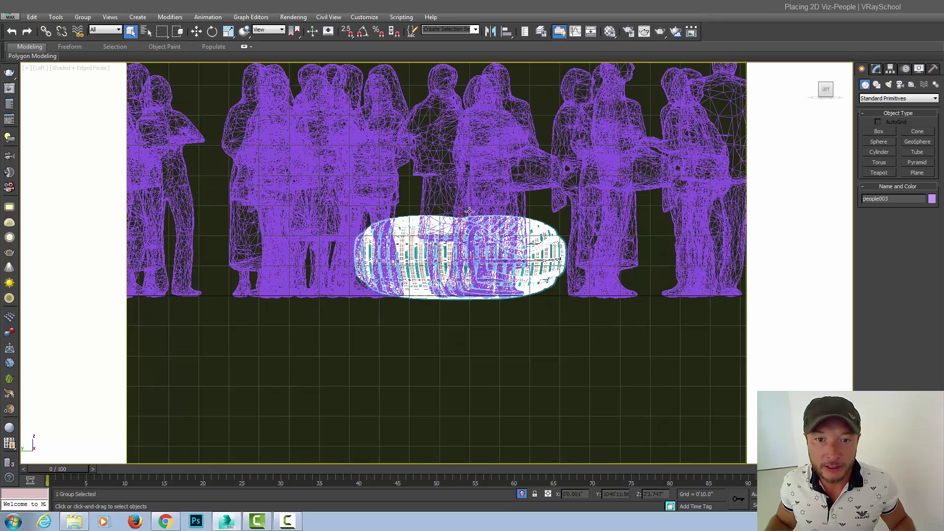
{"action": "left_click", "coordinate": [437, 201], "text": "ctrl"}
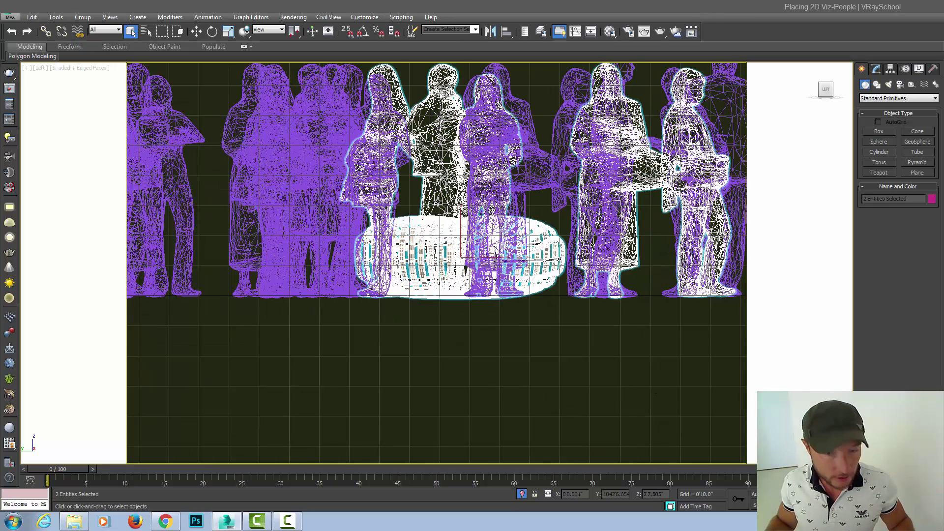
{"action": "key", "text": "alt+q"}
{"action": "left_click", "coordinate": [456, 267]}
{"action": "scroll", "coordinate": [431, 286], "scroll_direction": "up", "scroll_amount": 4}
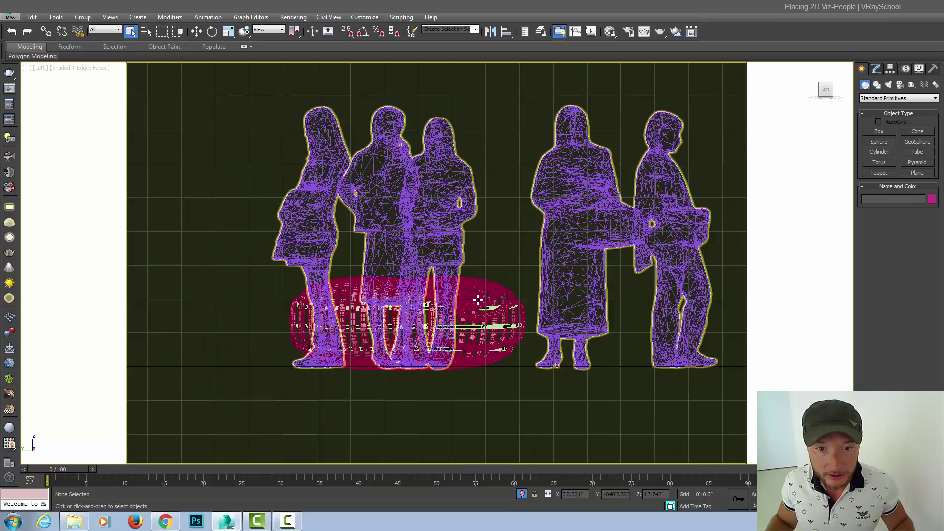
Compare the scale of the isolated people with the bench in the Perspective and Left views.
{"action": "left_click", "coordinate": [478, 300]}
{"action": "key", "text": "p"}
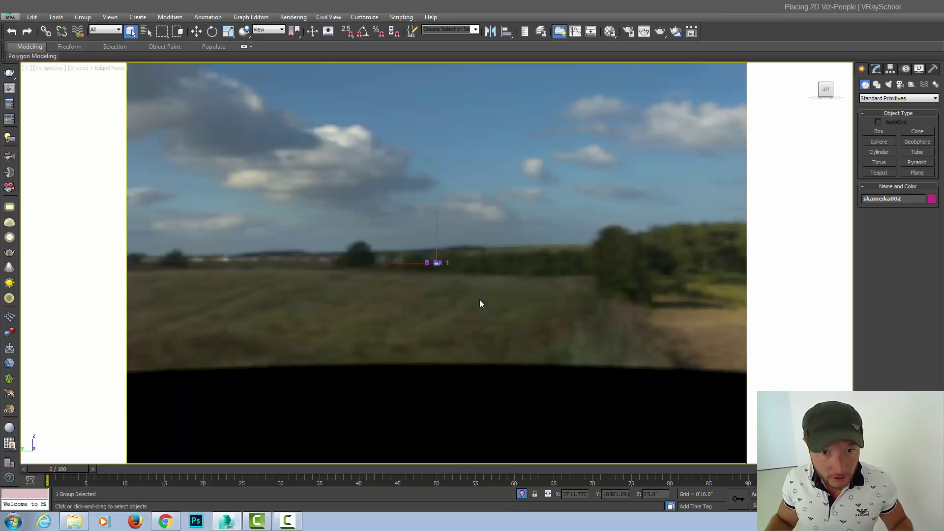
{"action": "key", "text": "z"}
{"action": "left_click_drag", "start_coordinate": [480, 300], "coordinate": [638, 261]}
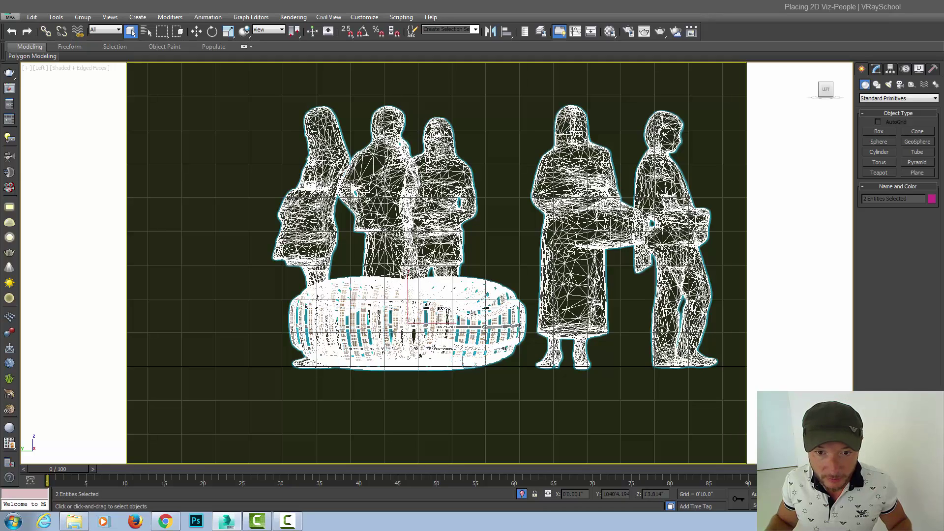
{"action": "left_click", "coordinate": [510, 247]}
{"action": "scroll", "coordinate": [472, 313], "scroll_direction": "up", "scroll_amount": 5}
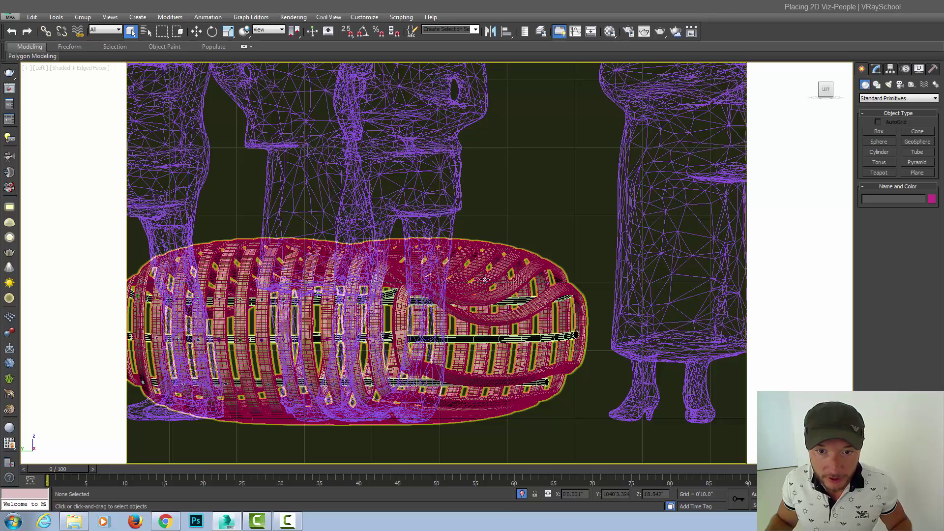
{"action": "scroll", "coordinate": [485, 278], "scroll_direction": "down", "scroll_amount": 2}
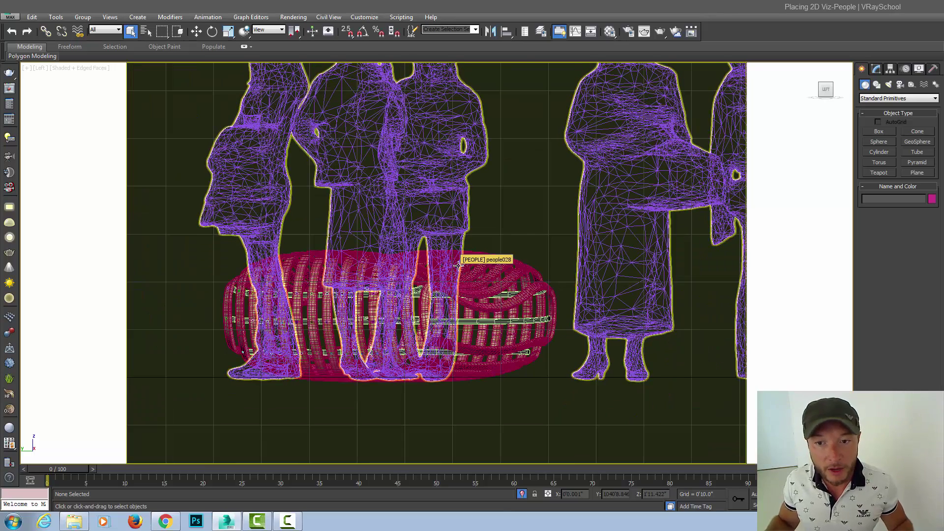
{"action": "scroll", "coordinate": [483, 279], "scroll_direction": "down", "scroll_amount": 2}
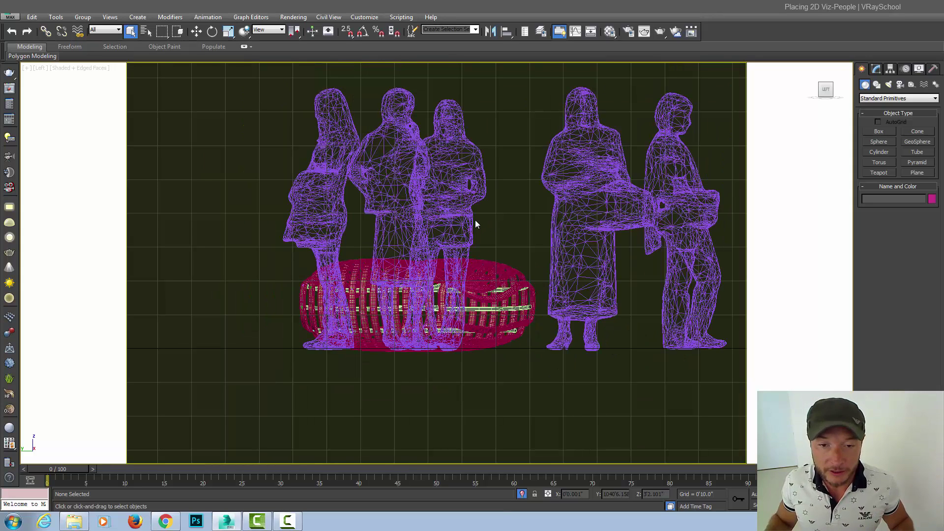
{"action": "scroll", "coordinate": [524, 305], "scroll_direction": "down", "scroll_amount": 2}
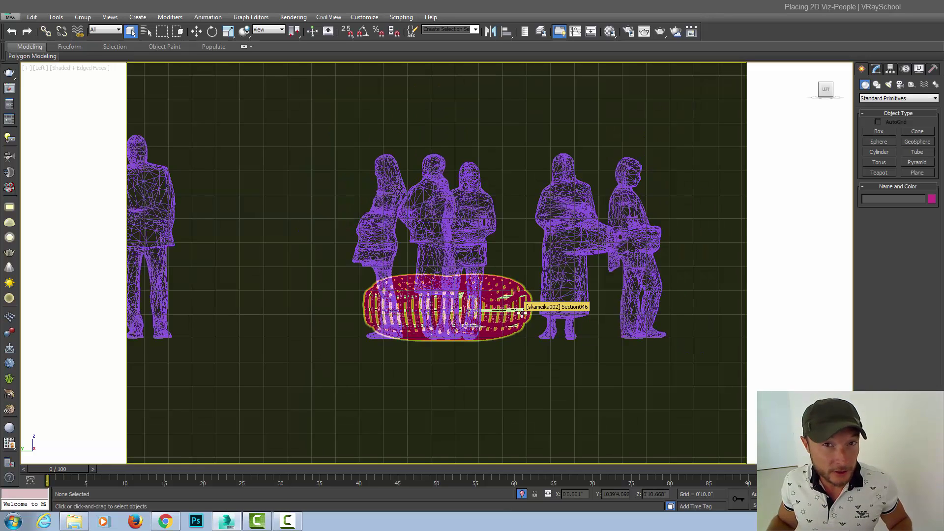
Select the isolated people object, return to the camera view and exit isolation.
{"action": "left_click", "coordinate": [540, 291]}
{"action": "key", "text": "c"}
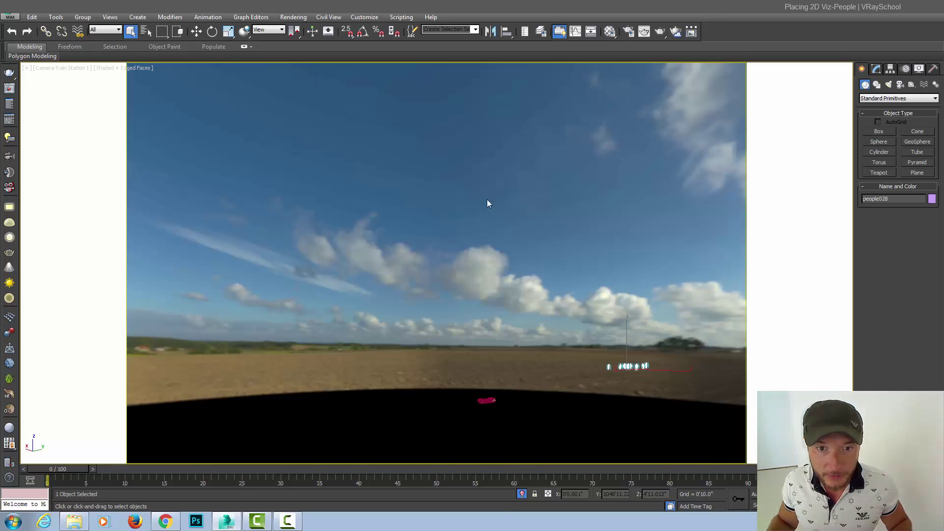
{"action": "left_click", "coordinate": [522, 494]}
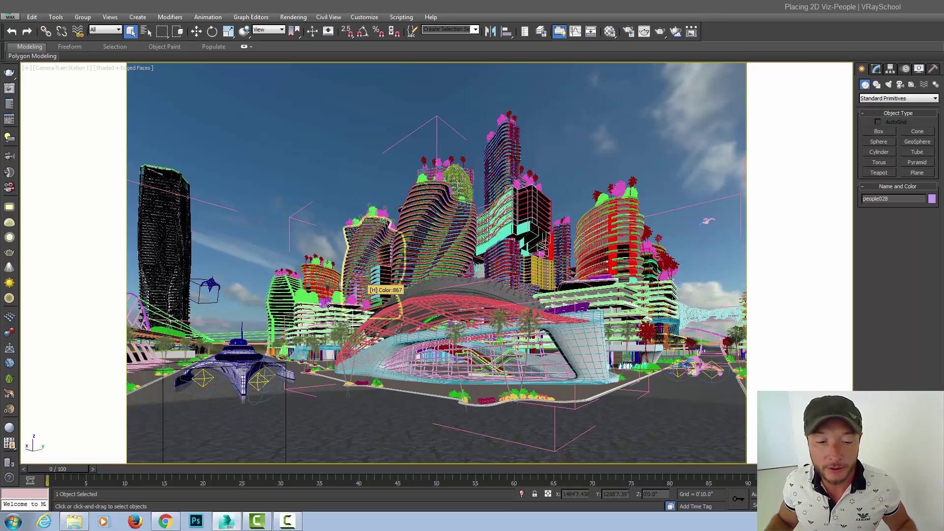
Switch to Chrome and review the RenderMask v5.82.3 script page, including its mask types, version notes and interface preview.
{"action": "left_click", "coordinate": [165, 522]}
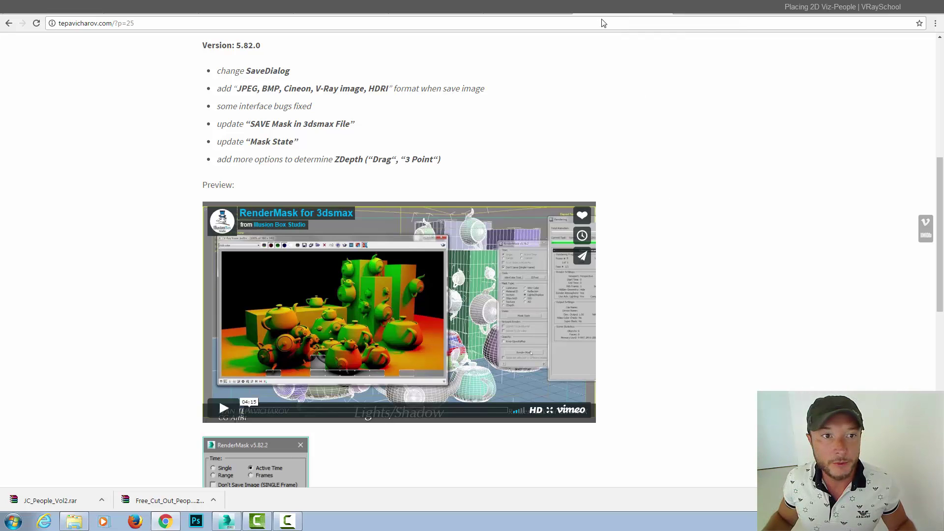
{"action": "scroll", "coordinate": [602, 49], "scroll_direction": "up", "scroll_amount": 7}
{"action": "scroll", "coordinate": [584, 72], "scroll_direction": "up", "scroll_amount": 2}
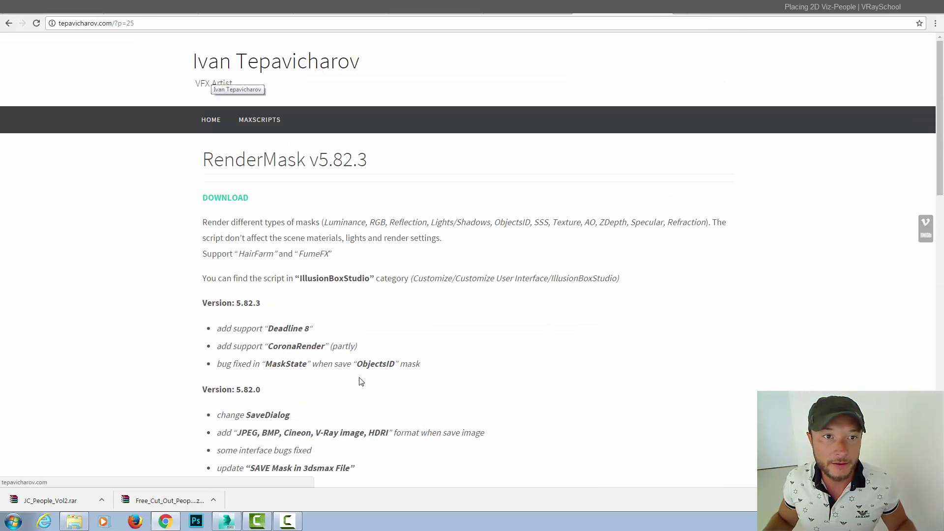
{"action": "scroll", "coordinate": [359, 377], "scroll_direction": "down", "scroll_amount": 8}
{"action": "scroll", "coordinate": [359, 378], "scroll_direction": "up", "scroll_amount": 2}
{"action": "scroll", "coordinate": [360, 381], "scroll_direction": "down", "scroll_amount": 2}
{"action": "scroll", "coordinate": [362, 380], "scroll_direction": "down", "scroll_amount": 2}
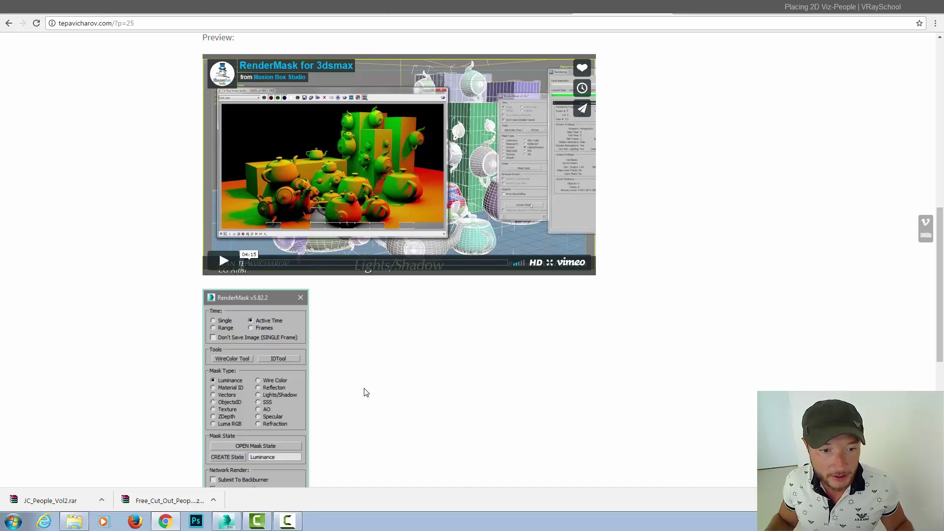
{"action": "scroll", "coordinate": [365, 391], "scroll_direction": "down", "scroll_amount": 1}
{"action": "scroll", "coordinate": [370, 392], "scroll_direction": "down", "scroll_amount": 1}
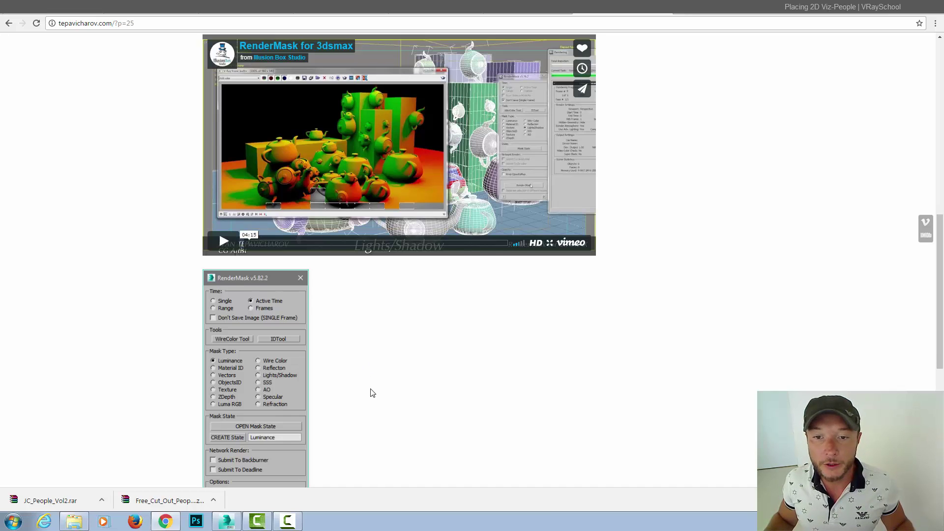
{"action": "scroll", "coordinate": [371, 392], "scroll_direction": "up", "scroll_amount": 3}
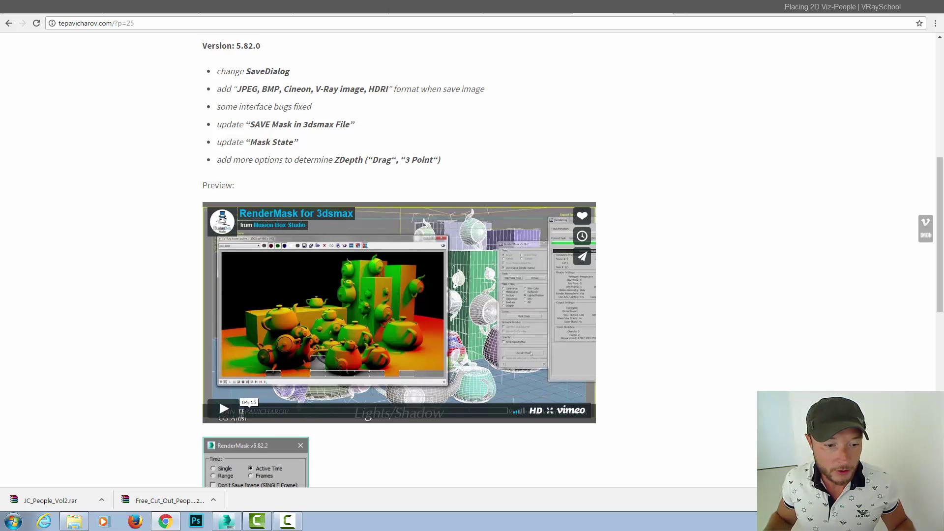
{"action": "scroll", "coordinate": [371, 393], "scroll_direction": "up", "scroll_amount": 2}
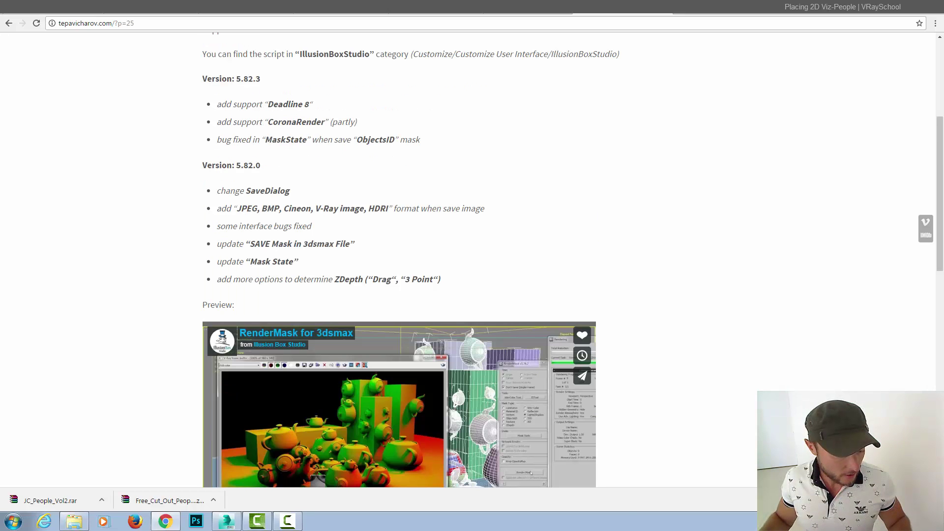
{"action": "scroll", "coordinate": [449, 316], "scroll_direction": "up", "scroll_amount": 4}
Switch back to 3ds Max, open the RenderMask script and move its window clear of the scene.
{"action": "key", "text": "alt+Tab"}
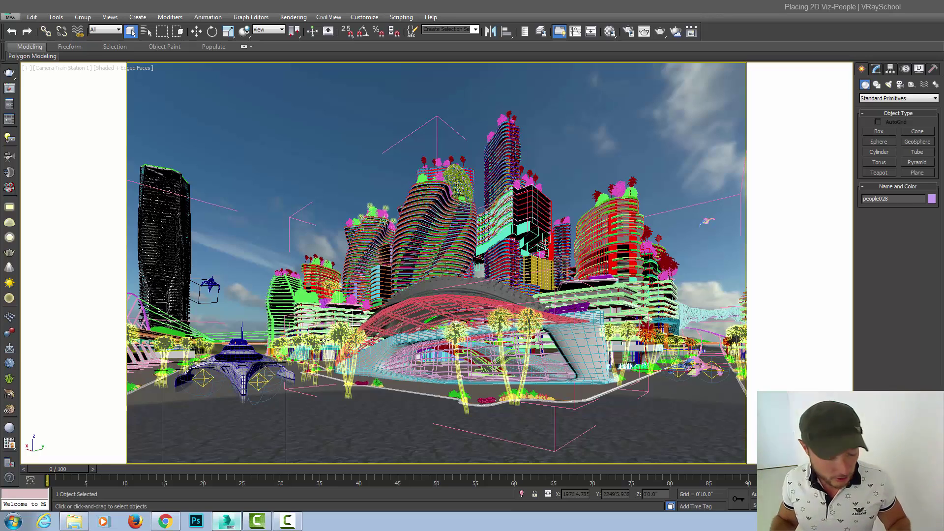
{"action": "key", "text": "ctrl+m"}
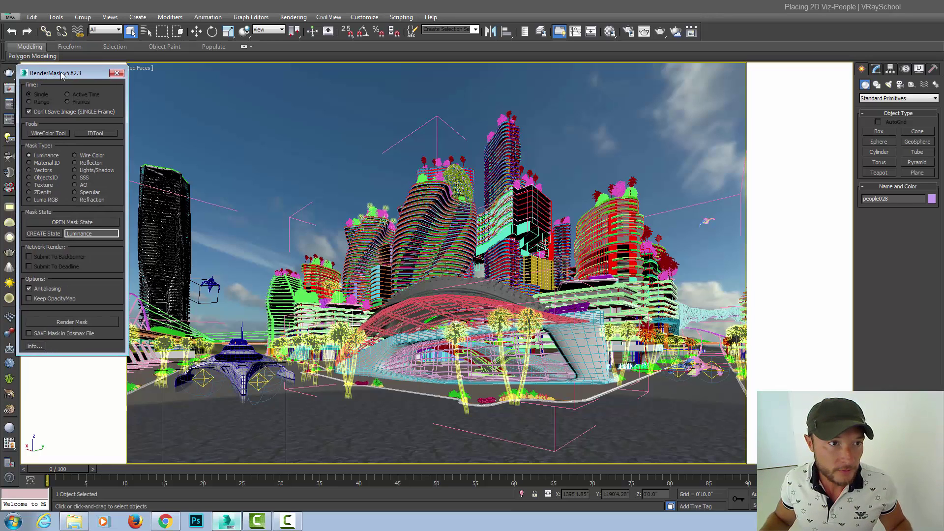
{"action": "left_click_drag", "start_coordinate": [67, 70], "coordinate": [816, 133]}
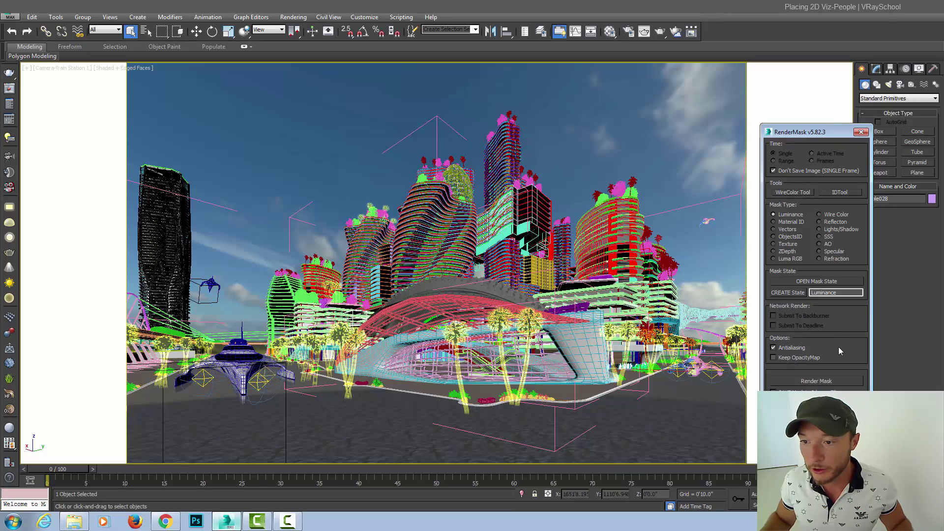
{"action": "left_click", "coordinate": [818, 382]}
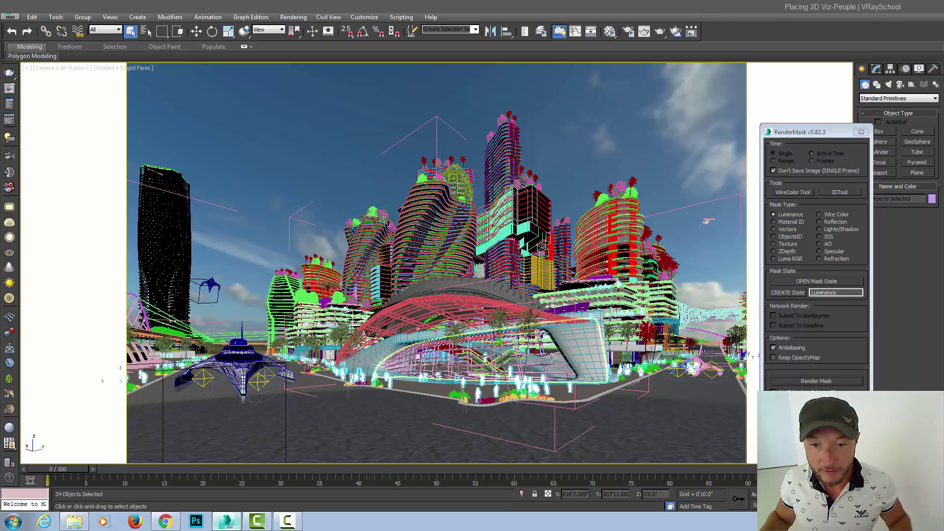
Select all the people objects in the PEOPLE group by name and render their Luminance mask, keeping the frame buffer's channel data.
{"action": "left_click", "coordinate": [551, 357]}
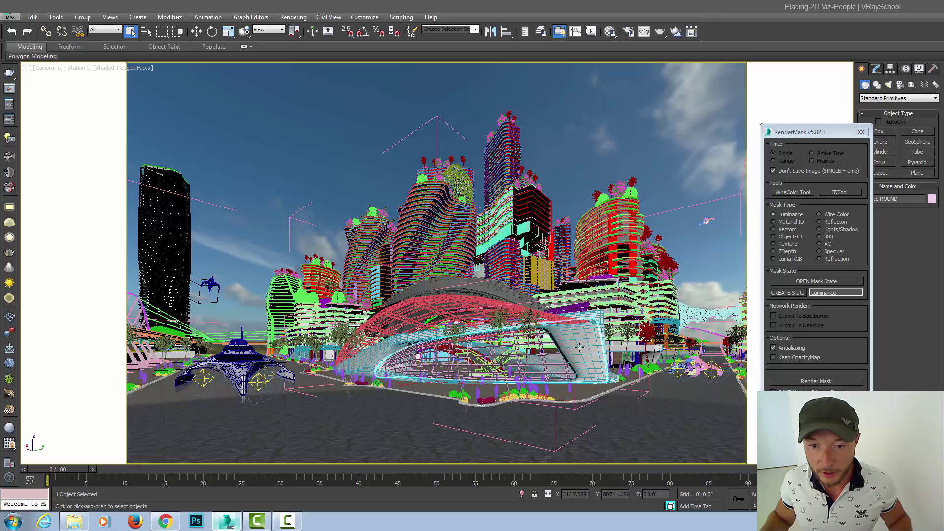
{"action": "left_click", "coordinate": [877, 70]}
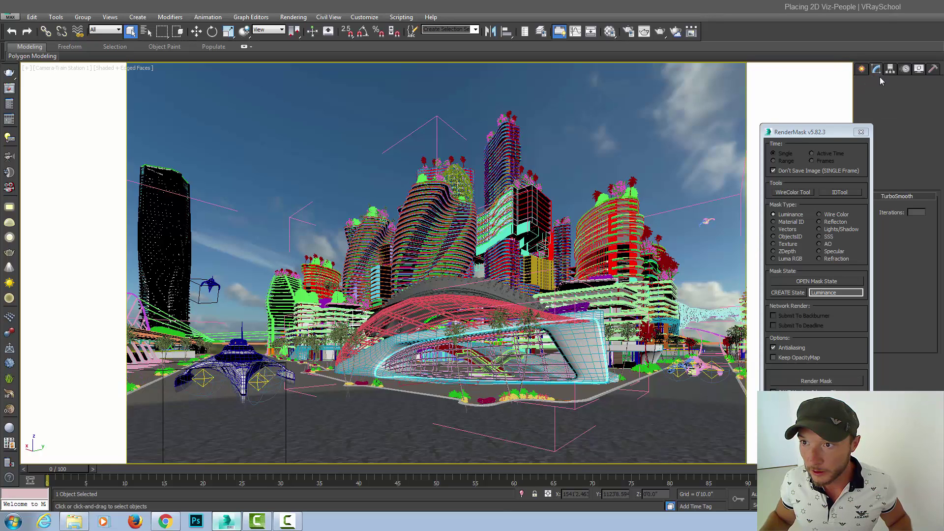
{"action": "left_click", "coordinate": [917, 70]}
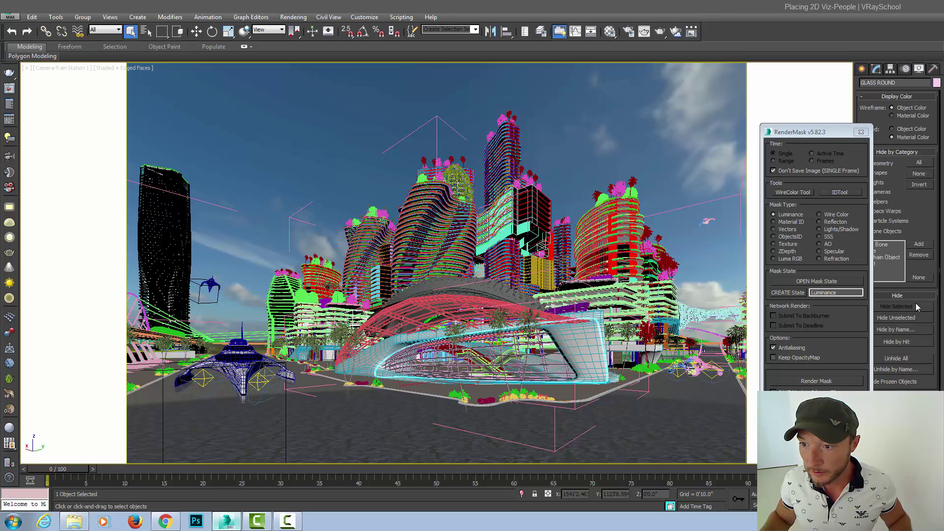
{"action": "left_click", "coordinate": [895, 329]}
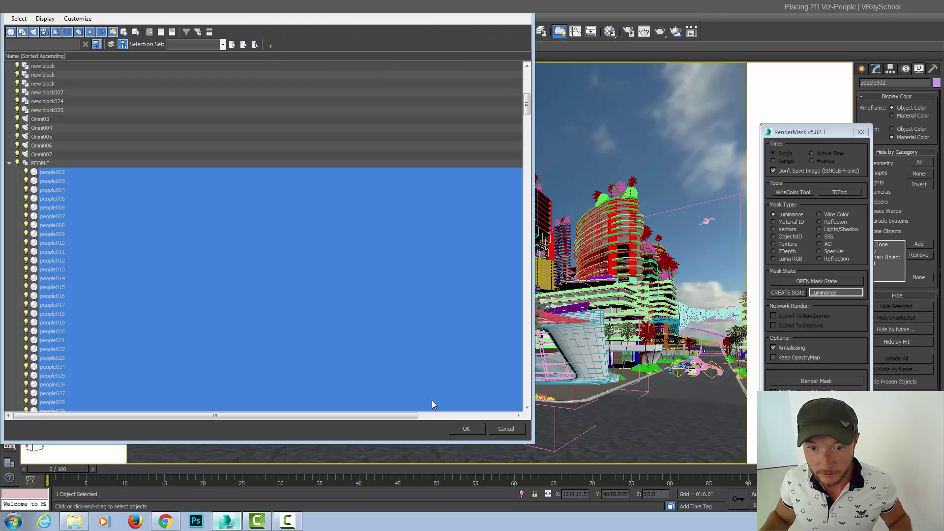
{"action": "left_click", "coordinate": [464, 428]}
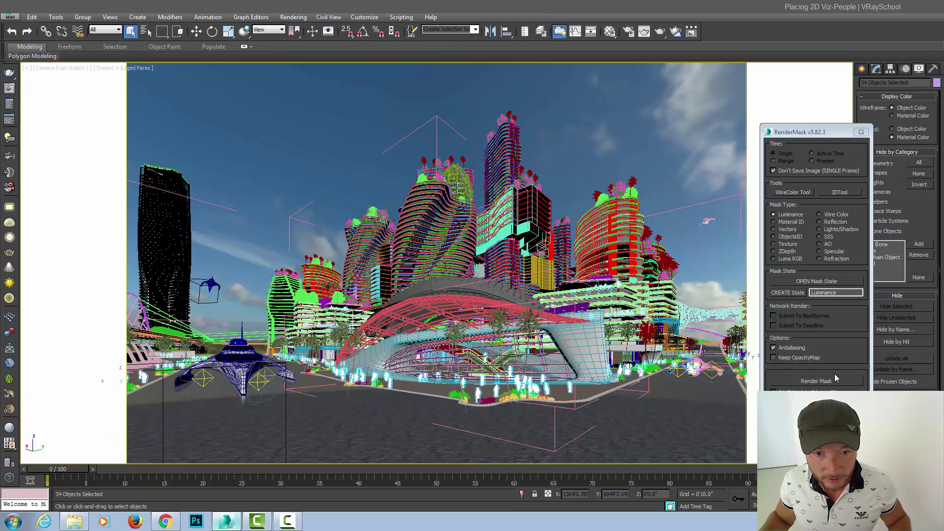
{"action": "left_click", "coordinate": [819, 381]}
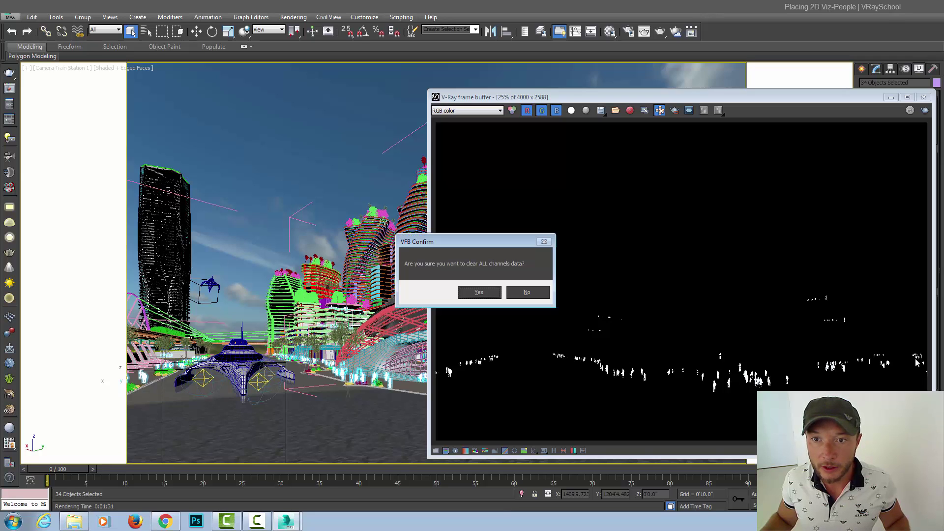
{"action": "left_click", "coordinate": [527, 292]}
Save the rendered mask as people.jpg in the RENDERS folder, overwriting the existing file.
{"action": "left_click", "coordinate": [600, 111]}
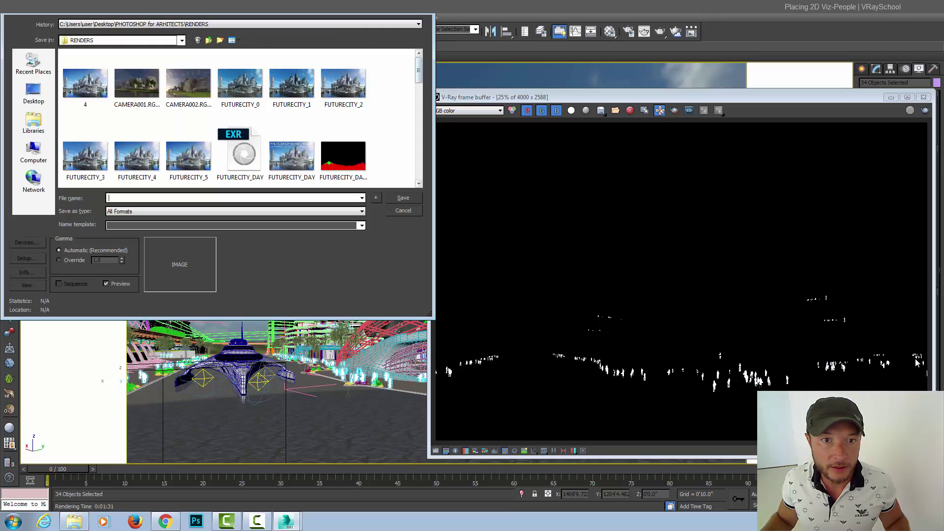
{"action": "type", "text": "p"}
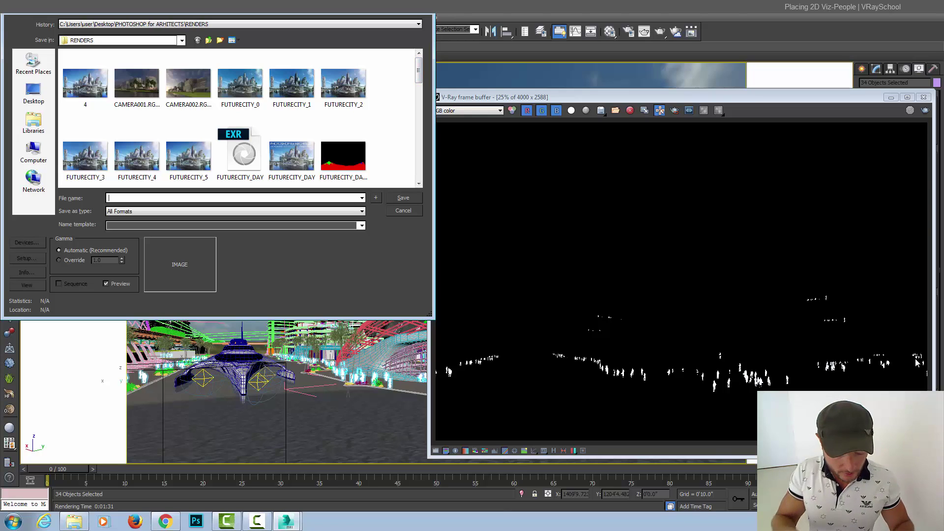
{"action": "key", "text": "BackSpace"}
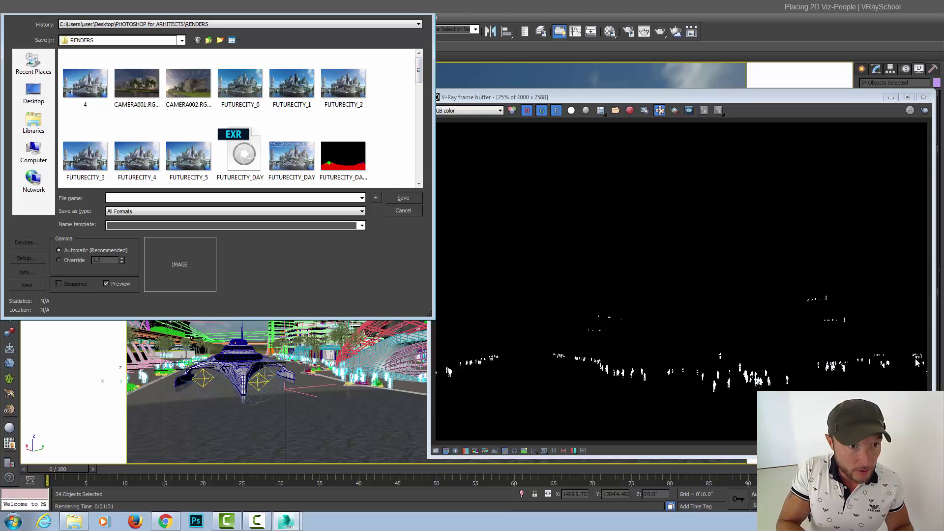
{"action": "type", "text": "peo"}
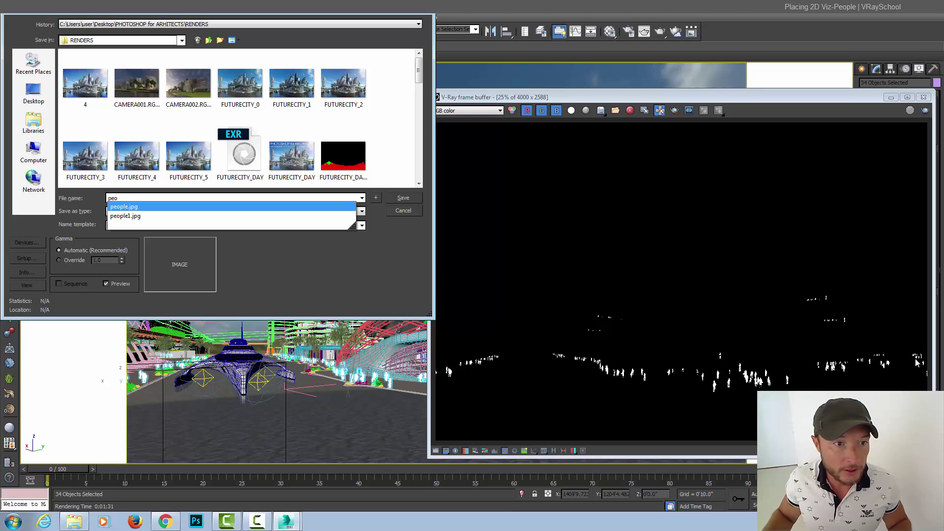
{"action": "key", "text": "Return"}
{"action": "key", "text": "Return"}
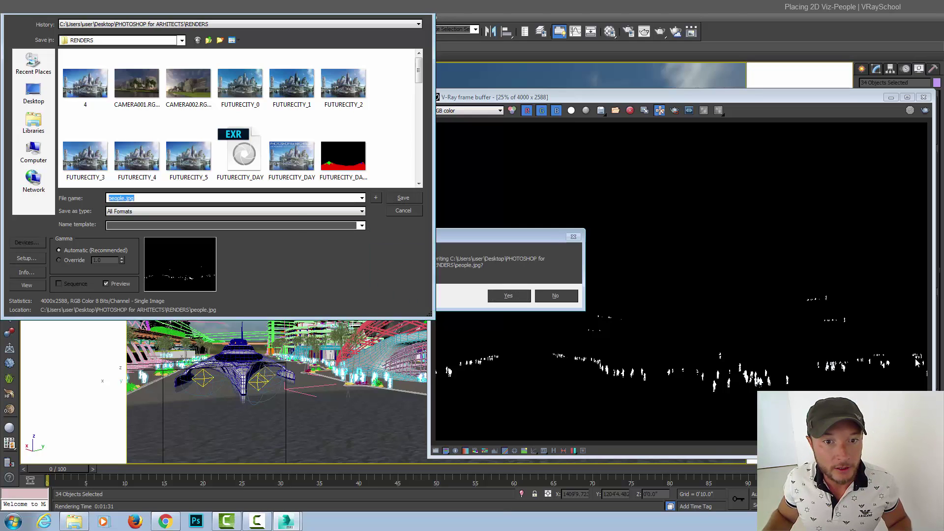
{"action": "key", "text": "Return"}
{"action": "key", "text": "Return"}
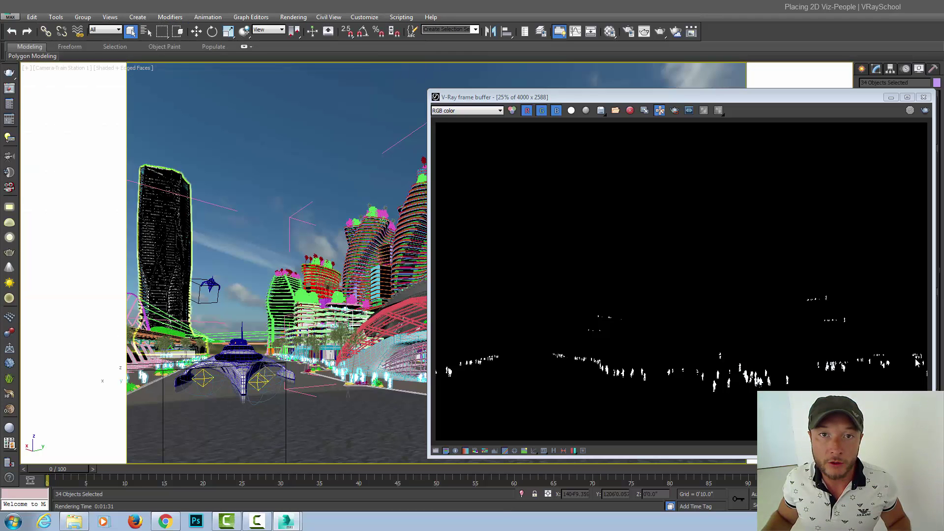
Switch to Photoshop and open people.jpg from the RENDERS folder as a separate document.
{"action": "key", "text": "alt+Tab"}
{"action": "key", "text": "alt+Tab"}
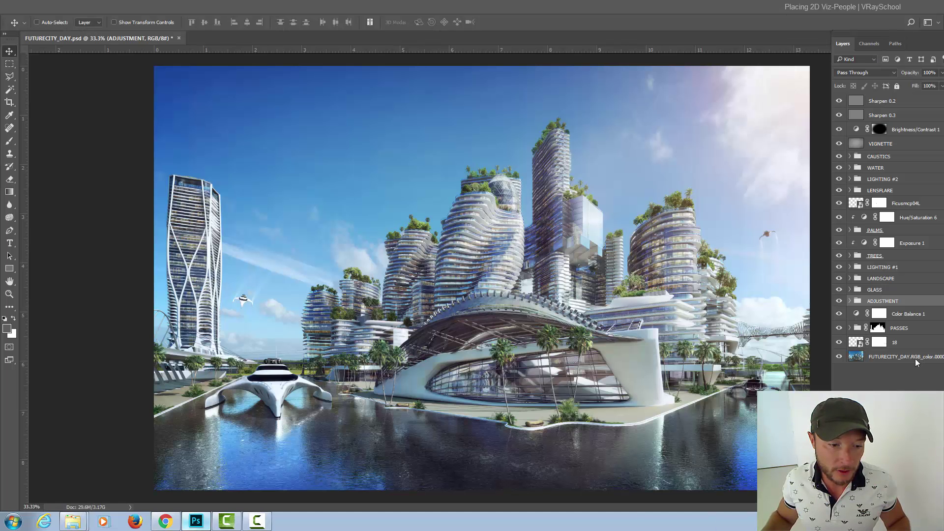
{"action": "key", "text": "super+2"}
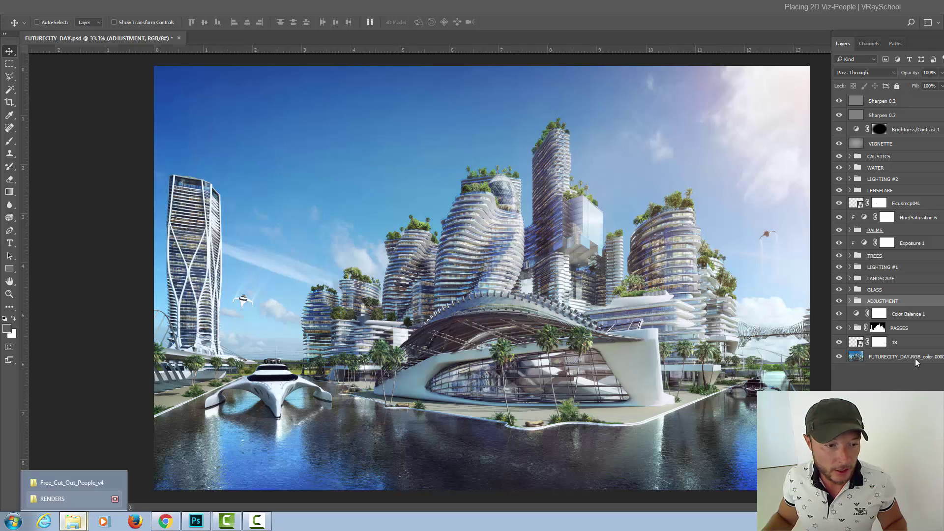
{"action": "left_click", "coordinate": [52, 498]}
{"action": "left_click", "coordinate": [530, 445]}
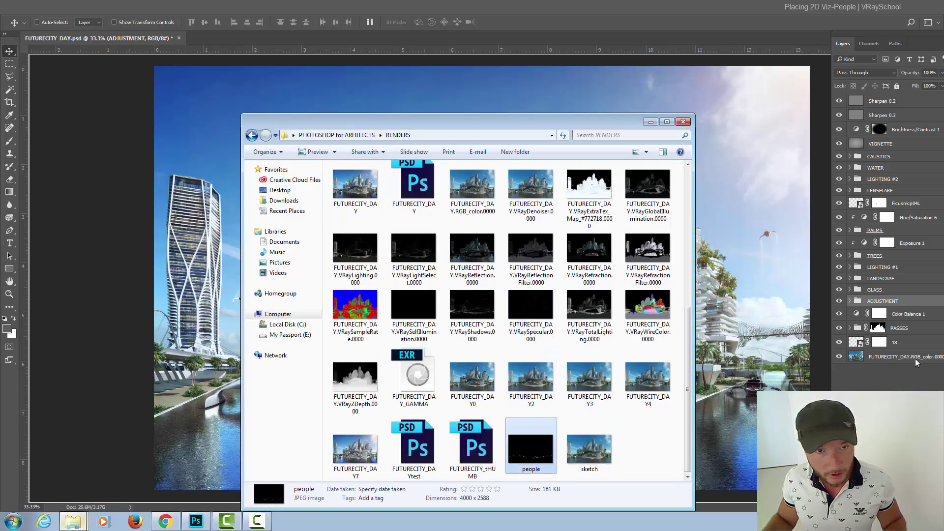
{"action": "left_click_drag", "start_coordinate": [530, 445], "coordinate": [456, 37]}
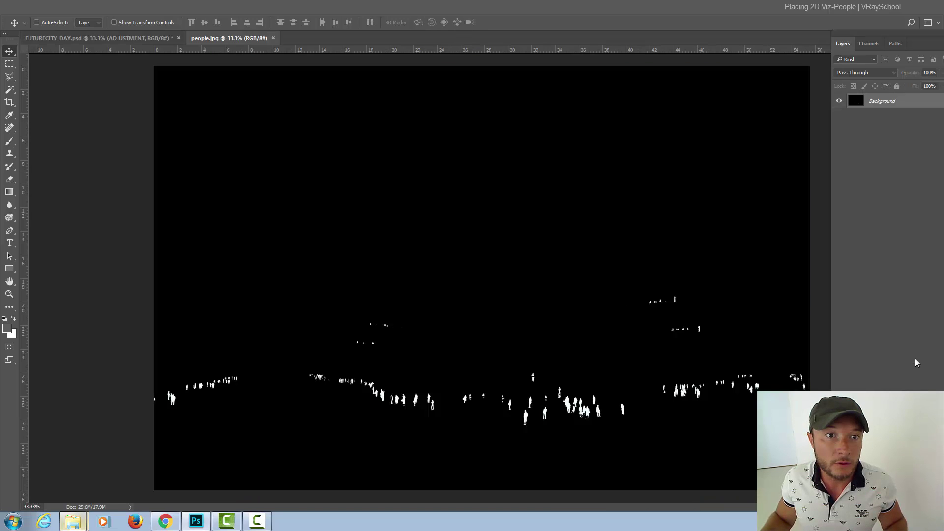
Float the people.jpg document, copy its image into FUTURECITY_DAY.psd as a new layer and close the people.jpg window.
{"action": "left_click_drag", "start_coordinate": [231, 38], "coordinate": [456, 103]}
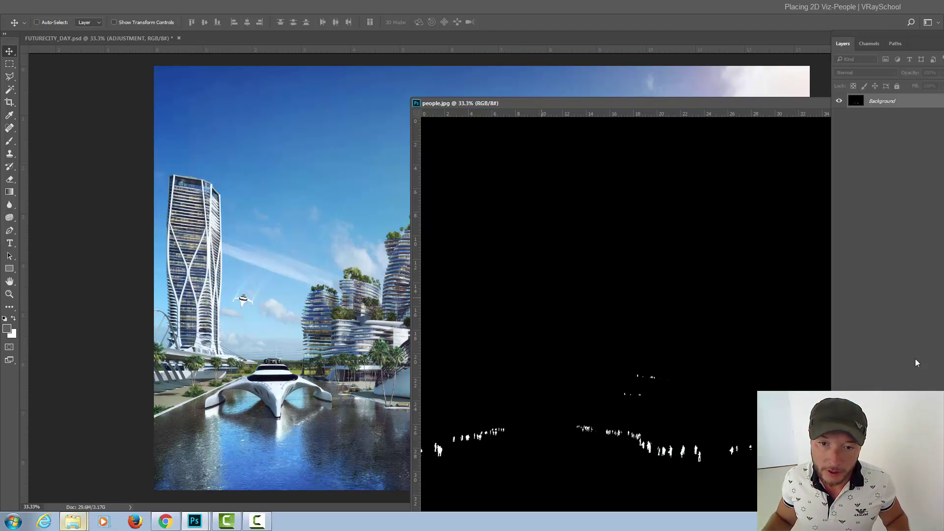
{"action": "left_click_drag", "start_coordinate": [541, 297], "coordinate": [377, 273]}
{"action": "left_click_drag", "start_coordinate": [566, 103], "coordinate": [171, 166]}
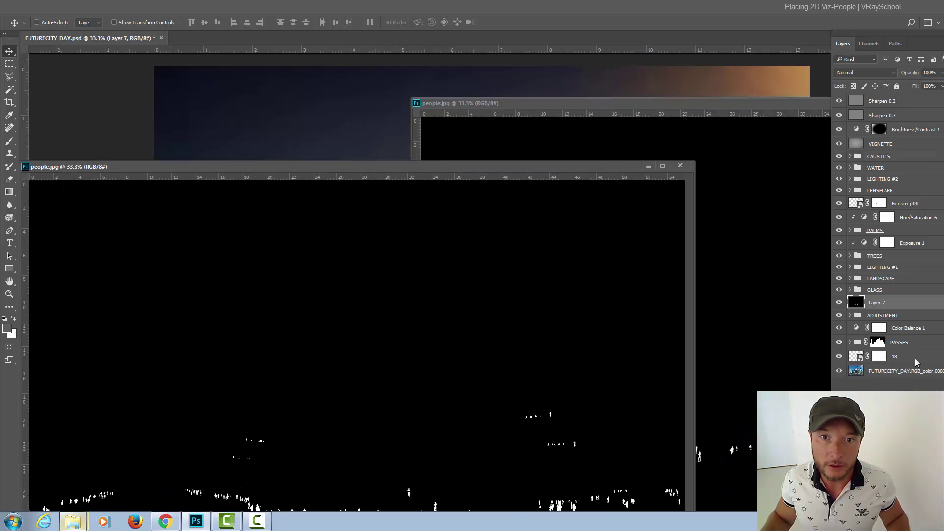
{"action": "left_click", "coordinate": [672, 166]}
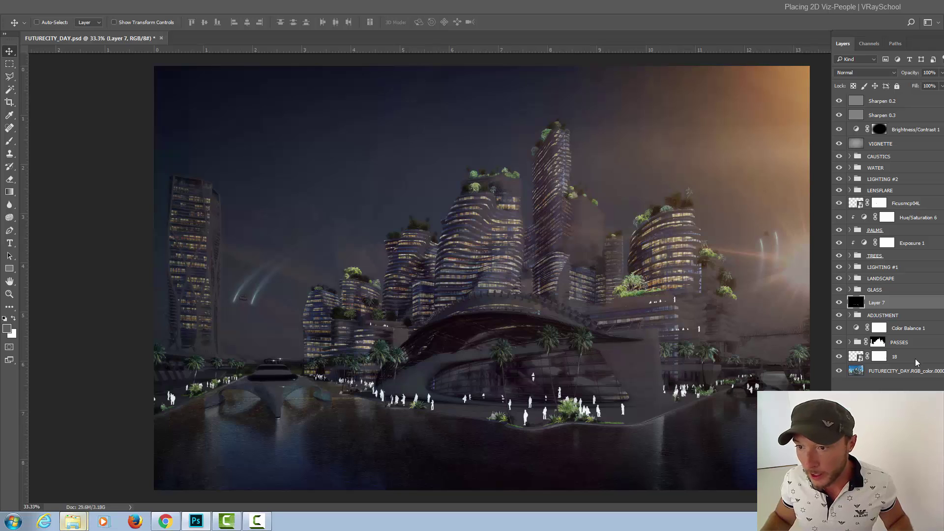
Move the people mask layer between the TREES and LIGHTING #1 groups and set its blend mode to Screen.
{"action": "left_click_drag", "start_coordinate": [889, 302], "coordinate": [876, 268]}
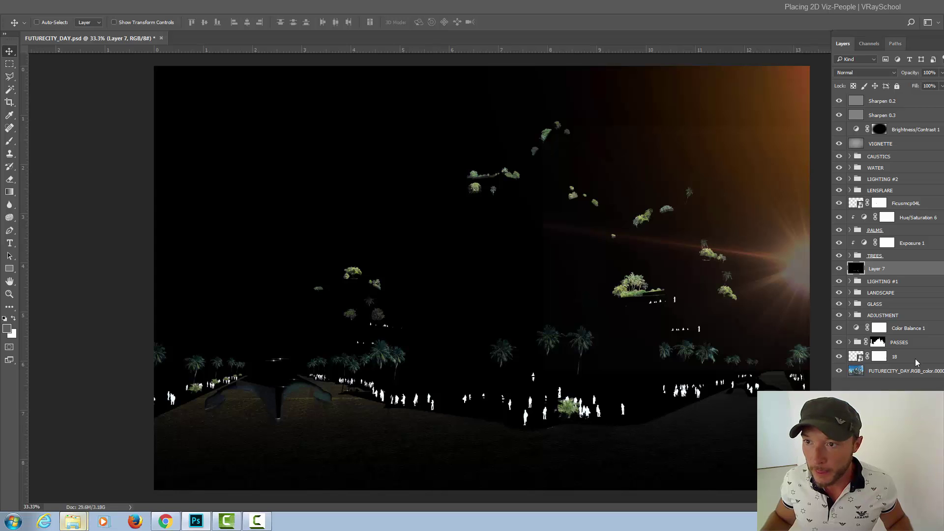
{"action": "left_click_drag", "start_coordinate": [917, 43], "coordinate": [896, 42]}
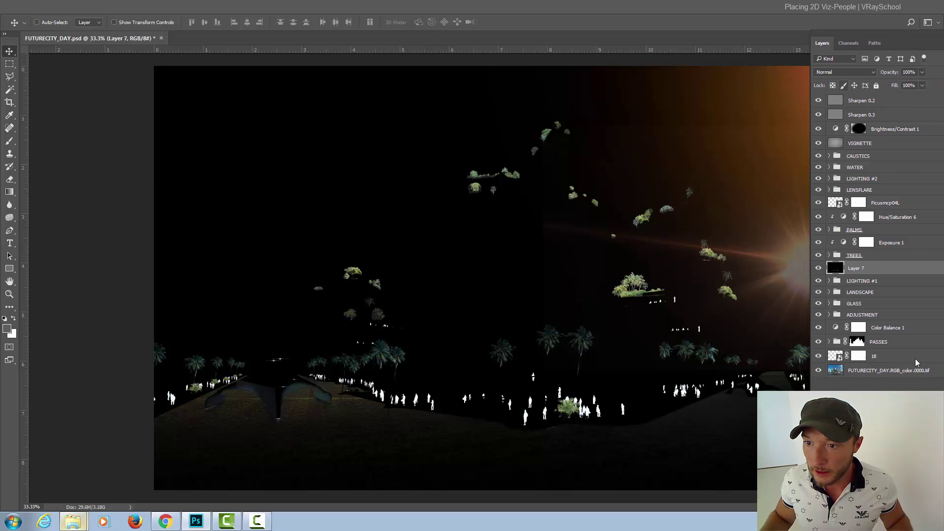
{"action": "left_click", "coordinate": [844, 72]}
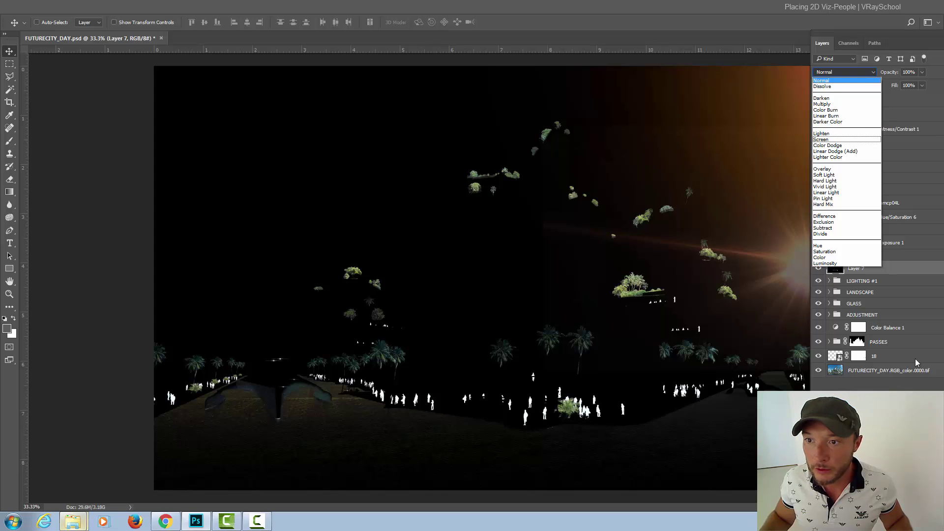
{"action": "key", "text": "Return"}
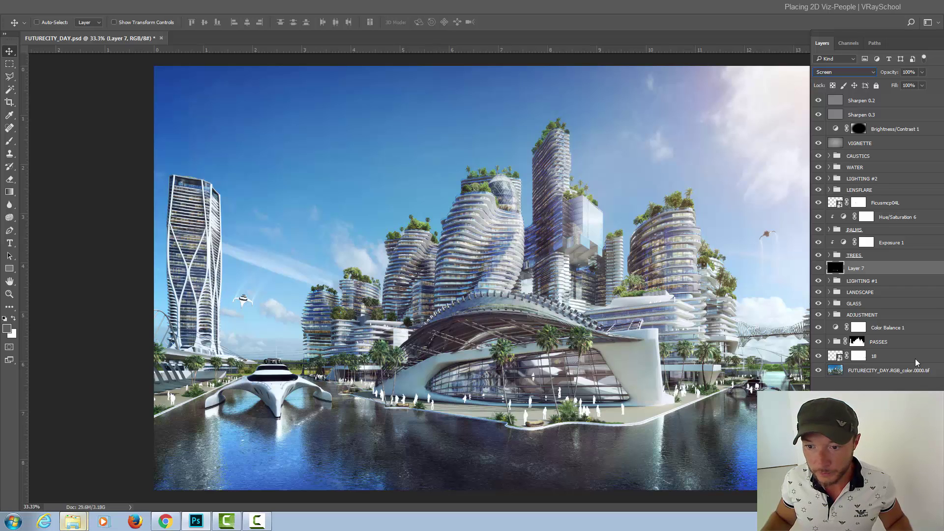
Try the people mask layer directly above Brightness/Contrast 1, and return it to just below the TREES group.
{"action": "left_click_drag", "start_coordinate": [856, 268], "coordinate": [855, 122]}
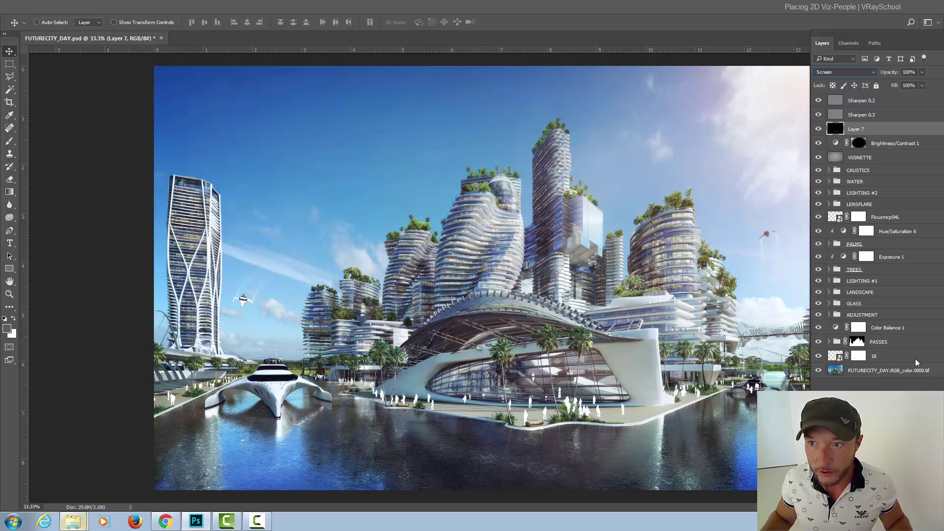
{"action": "left_click_drag", "start_coordinate": [856, 129], "coordinate": [856, 278]}
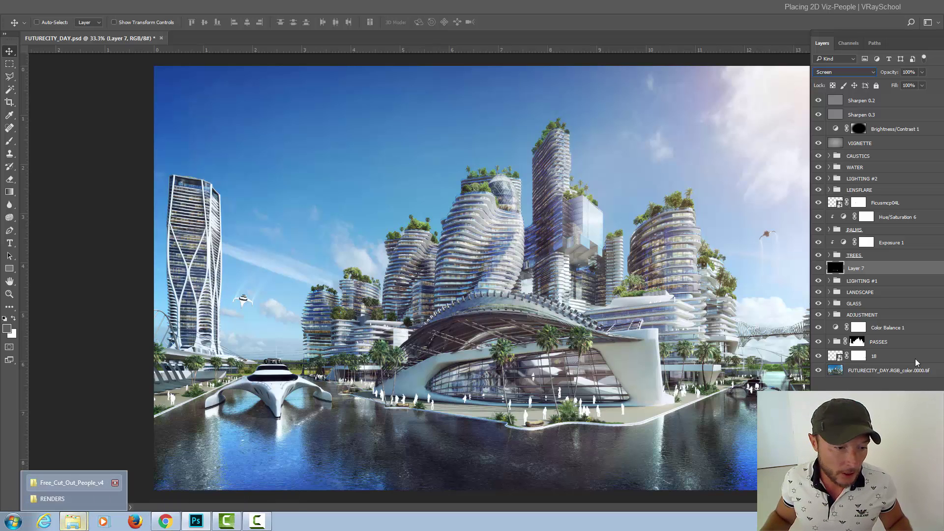
Look over the Free_Cut_Out_People_v4 folder, switch to Chrome and review the viz-people page for Free cut out people v4.
{"action": "key", "text": "alt+Tab"}
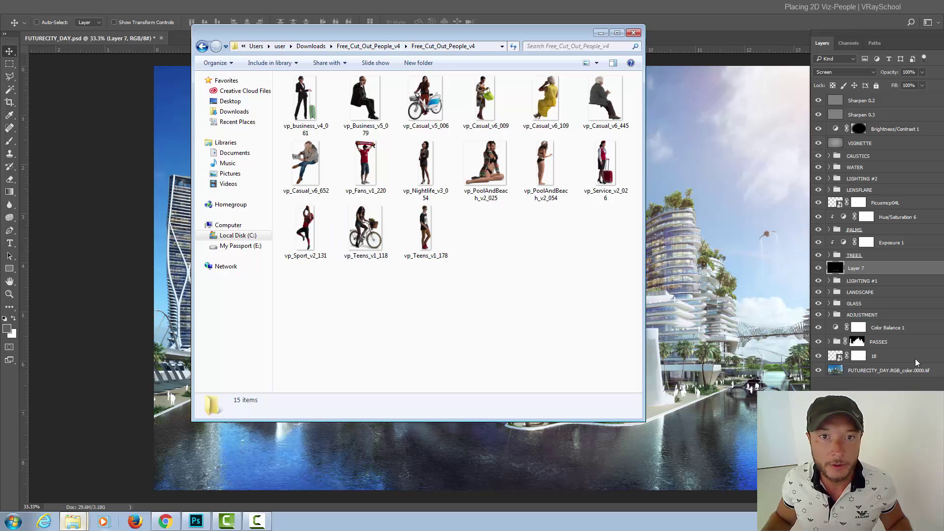
{"action": "key", "text": "alt+Tab"}
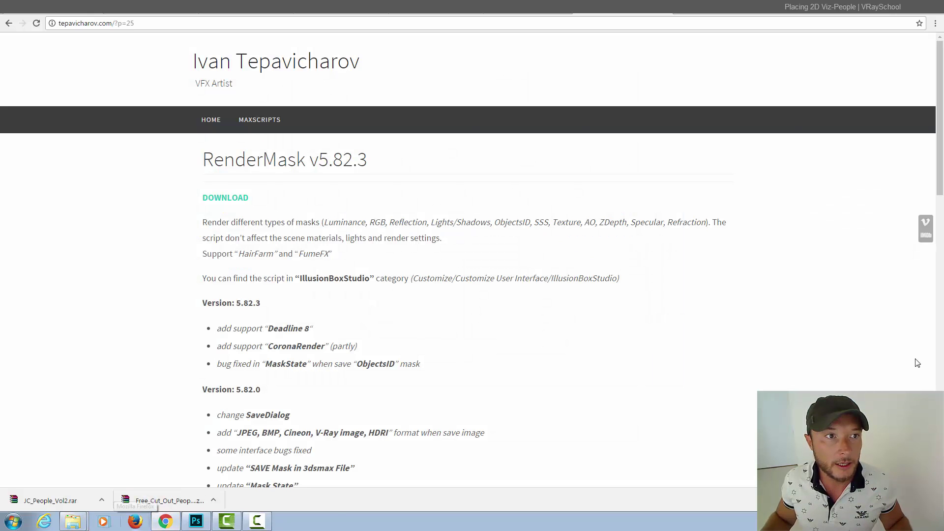
{"action": "key", "text": "ctrl+shift+Tab"}
{"action": "scroll", "coordinate": [916, 363], "scroll_direction": "up", "scroll_amount": 2}
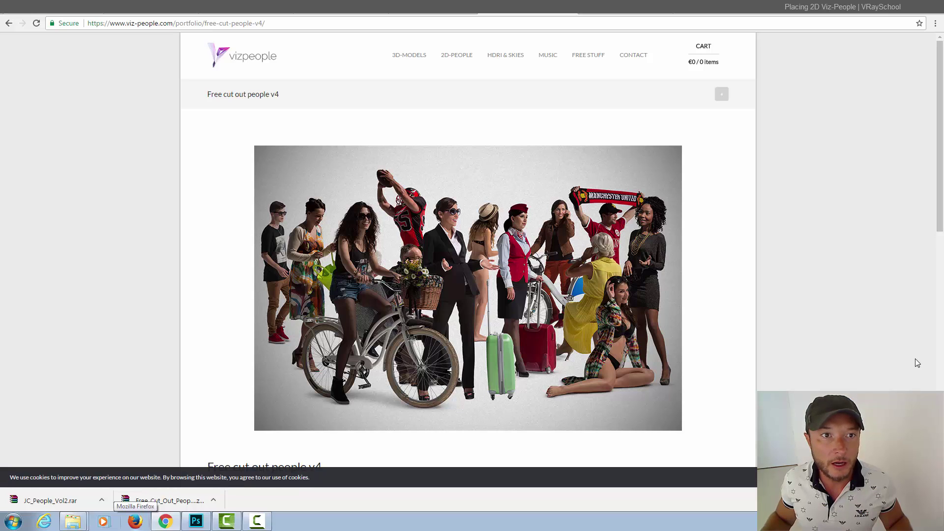
{"action": "scroll", "coordinate": [917, 363], "scroll_direction": "down", "scroll_amount": 1}
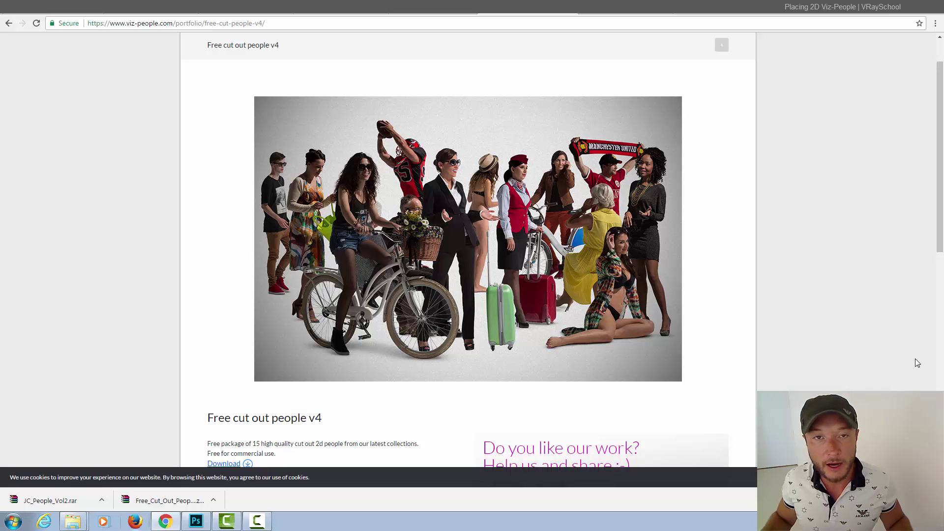
{"action": "scroll", "coordinate": [917, 363], "scroll_direction": "down", "scroll_amount": 2}
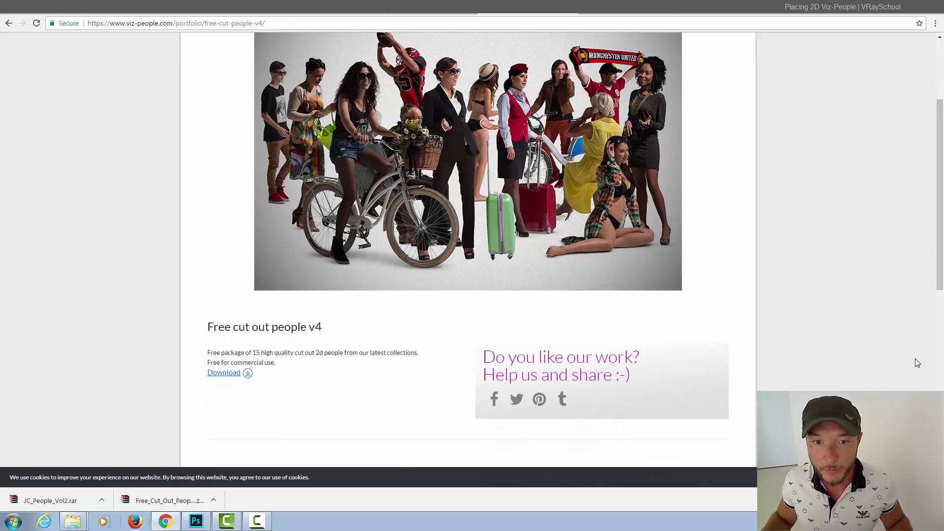
{"action": "scroll", "coordinate": [917, 363], "scroll_direction": "up", "scroll_amount": 1}
{"action": "scroll", "coordinate": [917, 363], "scroll_direction": "up", "scroll_amount": 2}
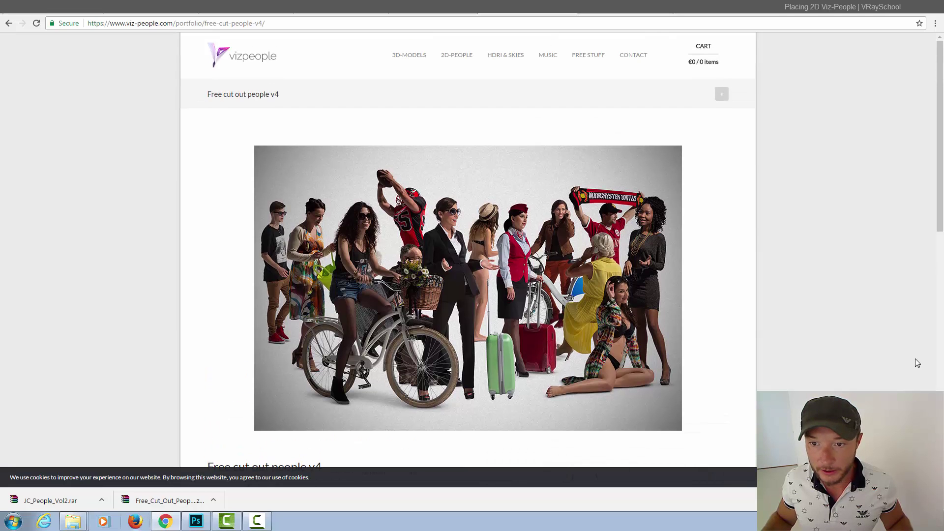
{"action": "scroll", "coordinate": [916, 363], "scroll_direction": "down", "scroll_amount": 1}
{"action": "scroll", "coordinate": [917, 363], "scroll_direction": "down", "scroll_amount": 4}
{"action": "scroll", "coordinate": [917, 363], "scroll_direction": "up", "scroll_amount": 4}
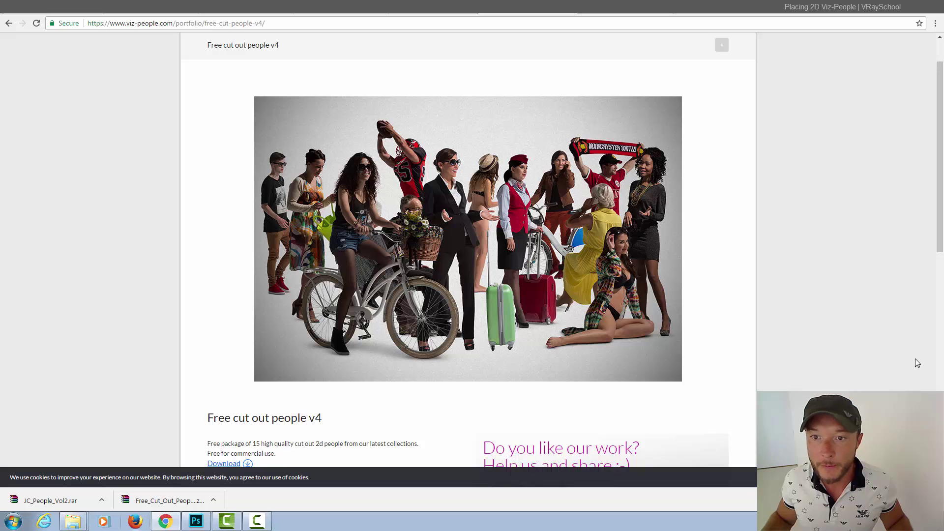
{"action": "scroll", "coordinate": [916, 363], "scroll_direction": "down", "scroll_amount": 2}
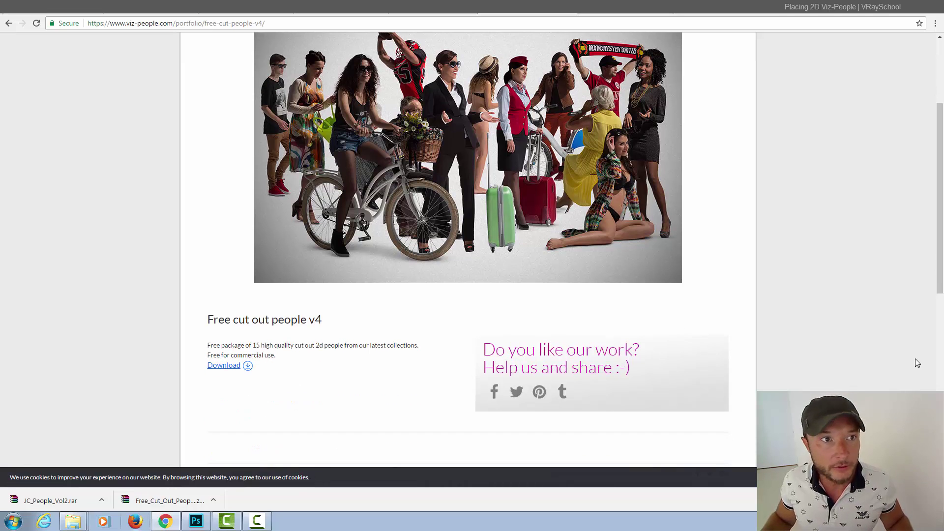
Browse the Google image results for free cutout people.
{"action": "key", "text": "ctrl+1"}
{"action": "scroll", "coordinate": [917, 363], "scroll_direction": "up", "scroll_amount": 2}
{"action": "scroll", "coordinate": [917, 363], "scroll_direction": "down", "scroll_amount": 10}
{"action": "scroll", "coordinate": [917, 362], "scroll_direction": "down", "scroll_amount": 3}
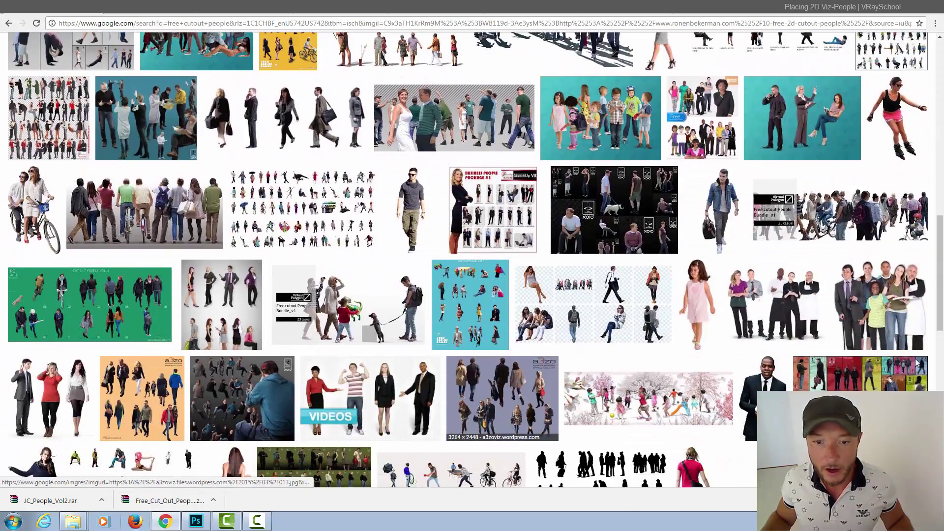
{"action": "scroll", "coordinate": [917, 363], "scroll_direction": "up", "scroll_amount": 10}
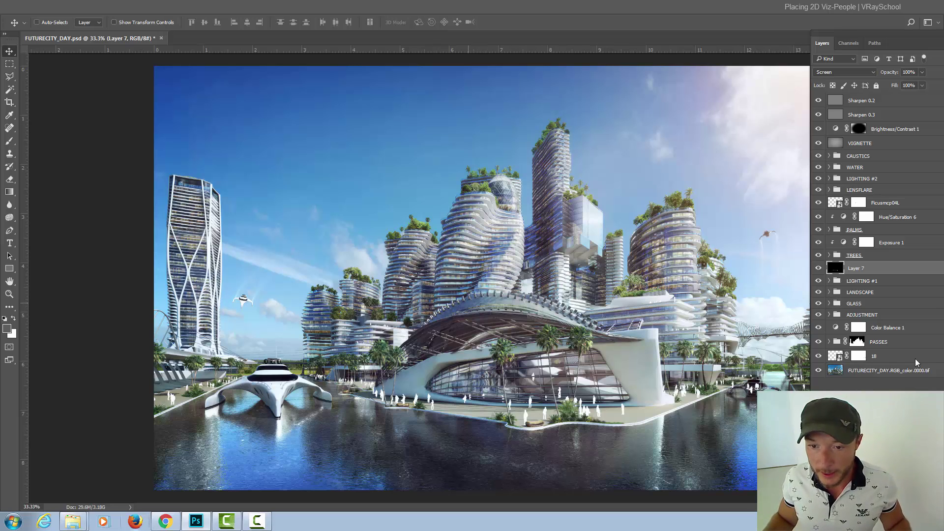
Place the vp_Teens_v1_178 cutout from the Free_Cut_Out_People_v4 folder into the Photoshop image above Layer 7, scaled to 0.31%.
{"action": "key", "text": "super+2"}
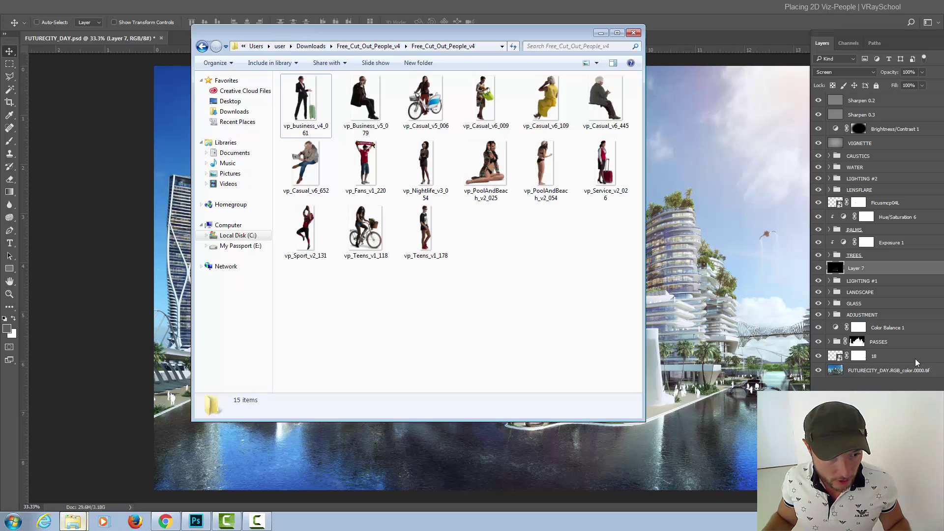
{"action": "left_click", "coordinate": [426, 170]}
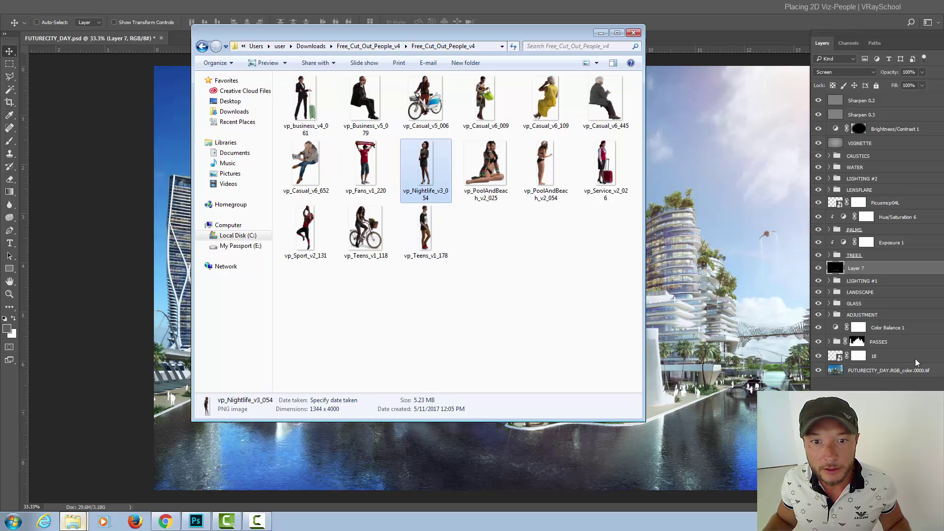
{"action": "key", "text": "Down"}
{"action": "key", "text": "alt+Tab"}
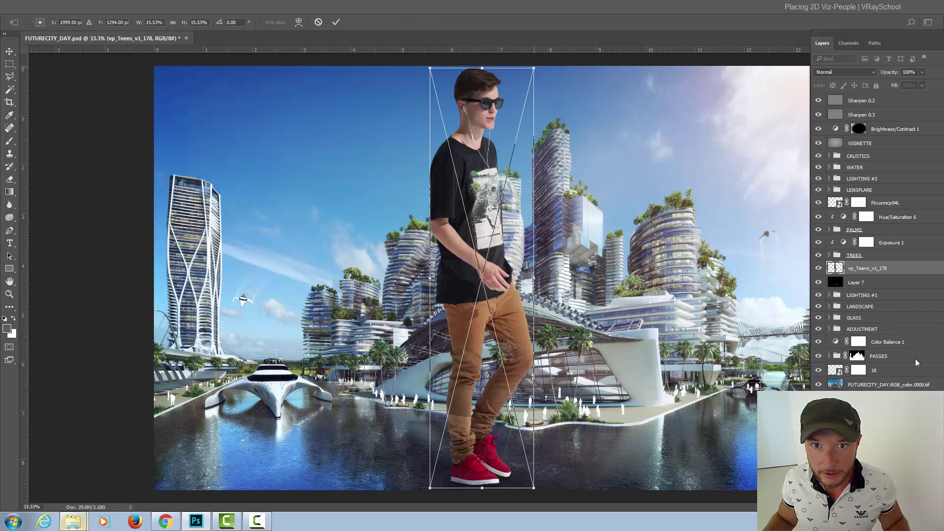
{"action": "left_click_drag", "start_coordinate": [533, 66], "coordinate": [486, 266]}
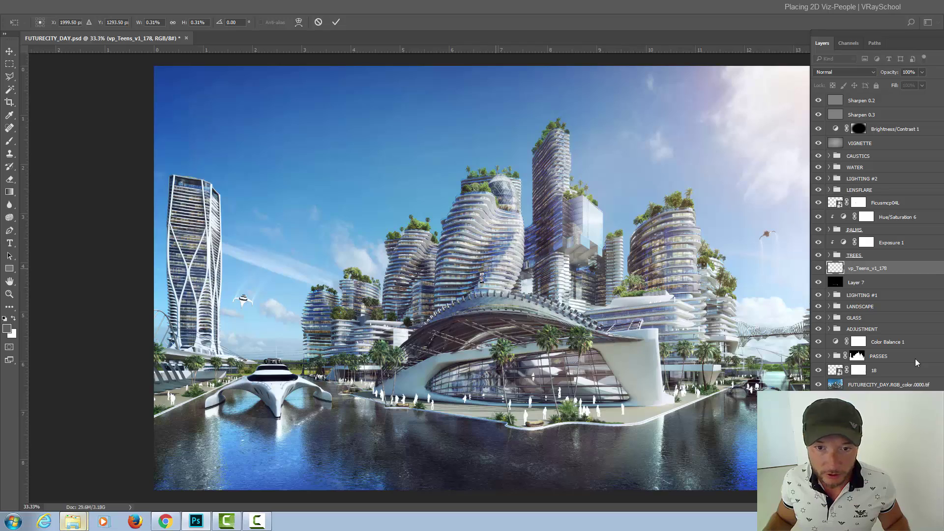
{"action": "key", "text": "Return"}
Enlarge the placed teenager slightly to match the height of the white silhouette beside the palm trunk.
{"action": "scroll", "coordinate": [511, 407], "scroll_direction": "up", "scroll_amount": 8}
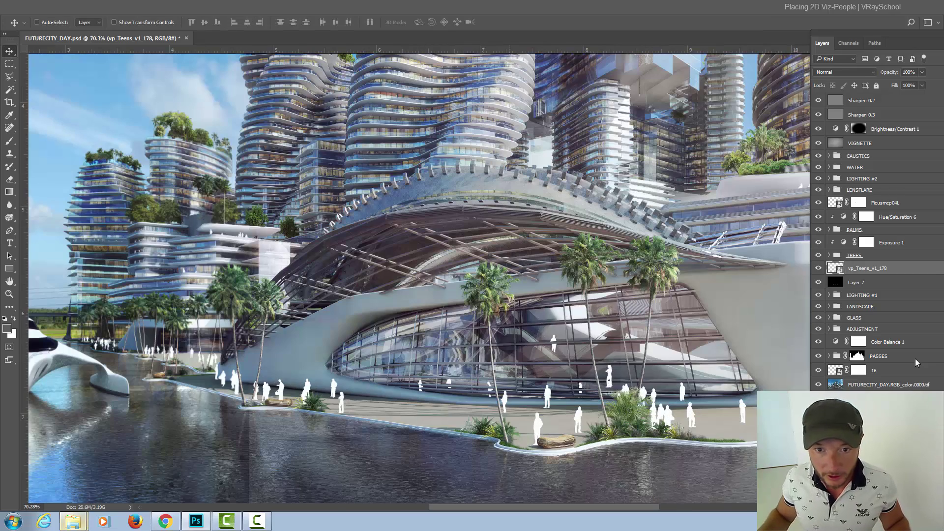
{"action": "scroll", "coordinate": [508, 415], "scroll_direction": "up", "scroll_amount": 10}
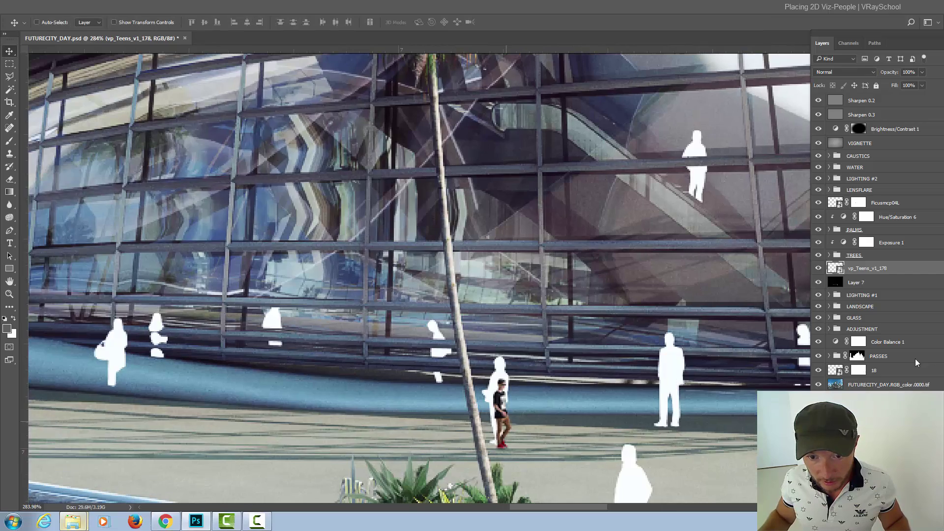
{"action": "scroll", "coordinate": [506, 418], "scroll_direction": "down", "scroll_amount": 4}
{"action": "key", "text": "ctrl+minus"}
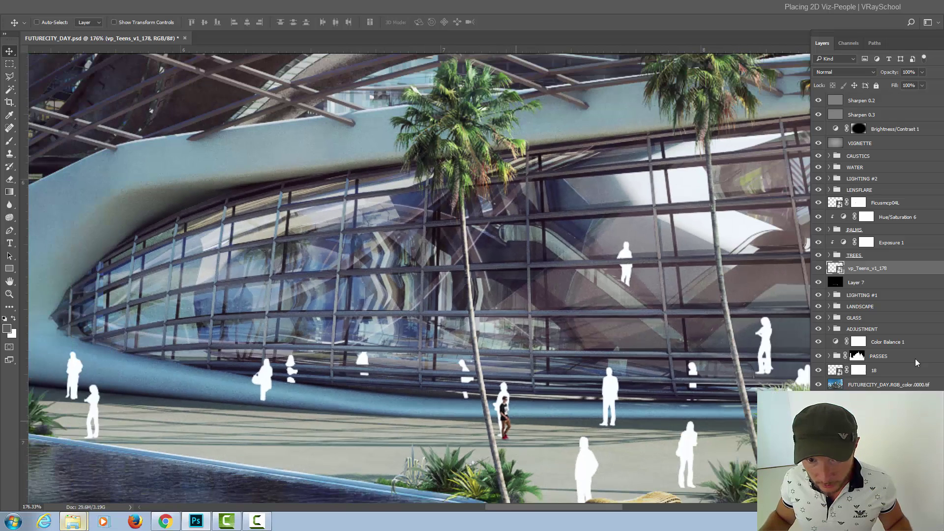
{"action": "scroll", "coordinate": [517, 421], "scroll_direction": "down", "scroll_amount": 1}
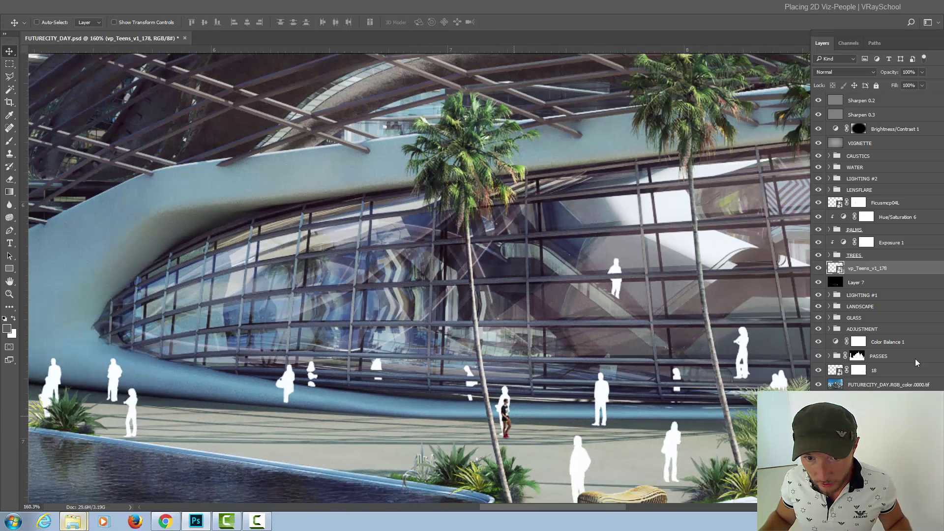
{"action": "key", "text": "ctrl+t"}
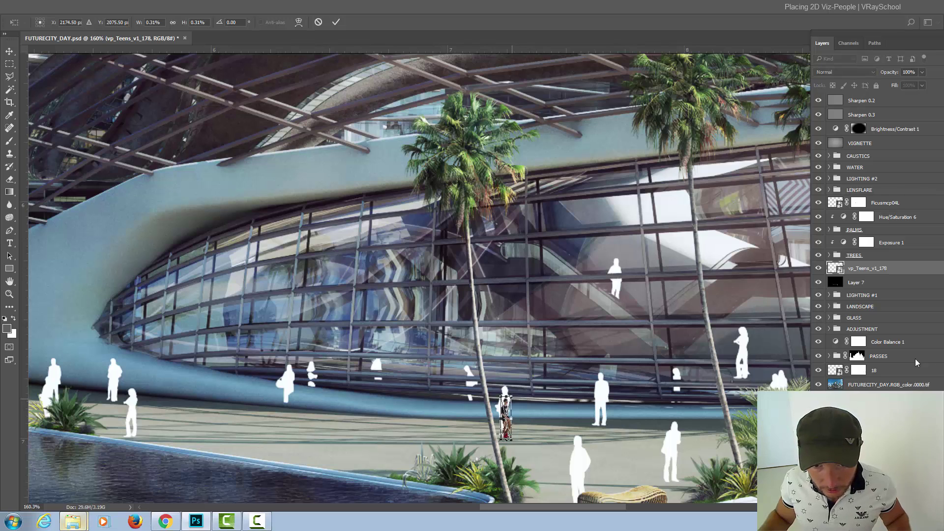
{"action": "mouse_move", "coordinate": [511, 397]}
{"action": "left_mouse_down"}
{"action": "mouse_move", "coordinate": [520, 388]}
{"action": "mouse_move", "coordinate": [513, 385]}
{"action": "left_mouse_up"}
{"action": "key", "text": "Return"}
Hide Layer 7 to check the teenager's scale without the white silhouettes, and show the layer again.
{"action": "left_click", "coordinate": [818, 282]}
{"action": "scroll", "coordinate": [587, 379], "scroll_direction": "down", "scroll_amount": 10}
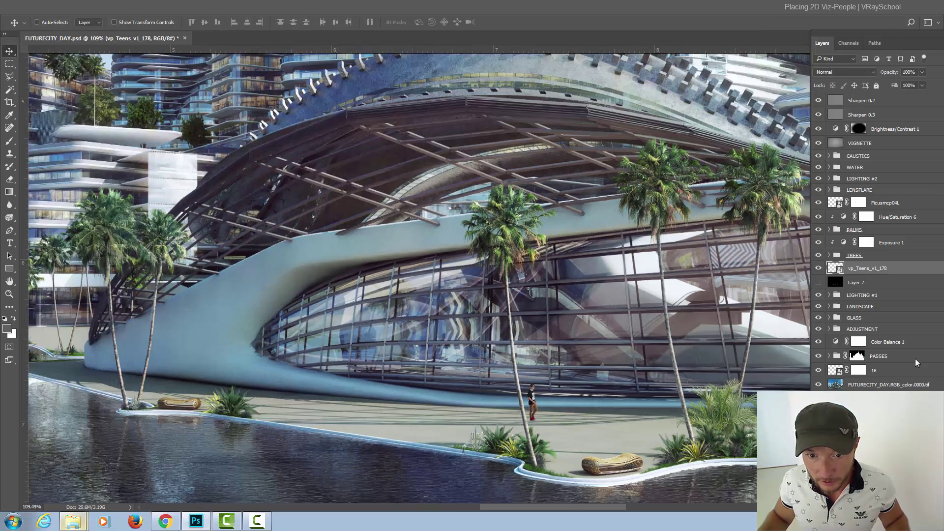
{"action": "key", "text": "ctrl+plus"}
{"action": "key", "text": "ctrl+plus"}
{"action": "key", "text": "ctrl+plus"}
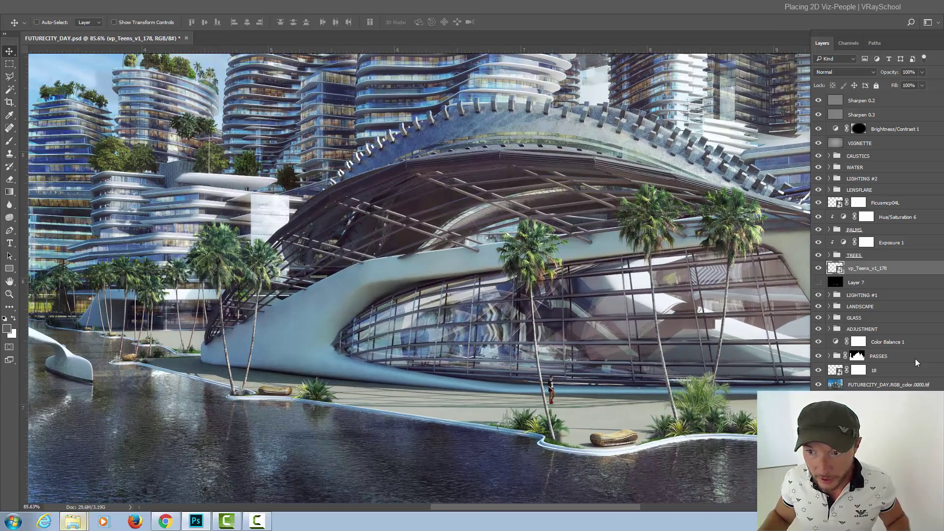
{"action": "key", "text": "ctrl+z"}
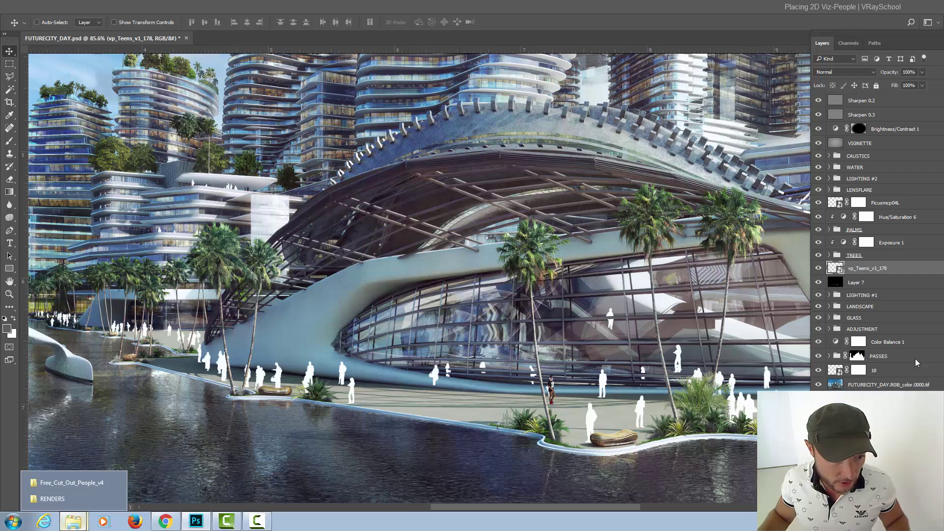
Place the vp_Casual_v6_109 cutout from the people folder, scaled to 0.55%, and seat the woman on the wicker bench.
{"action": "left_click", "coordinate": [72, 483]}
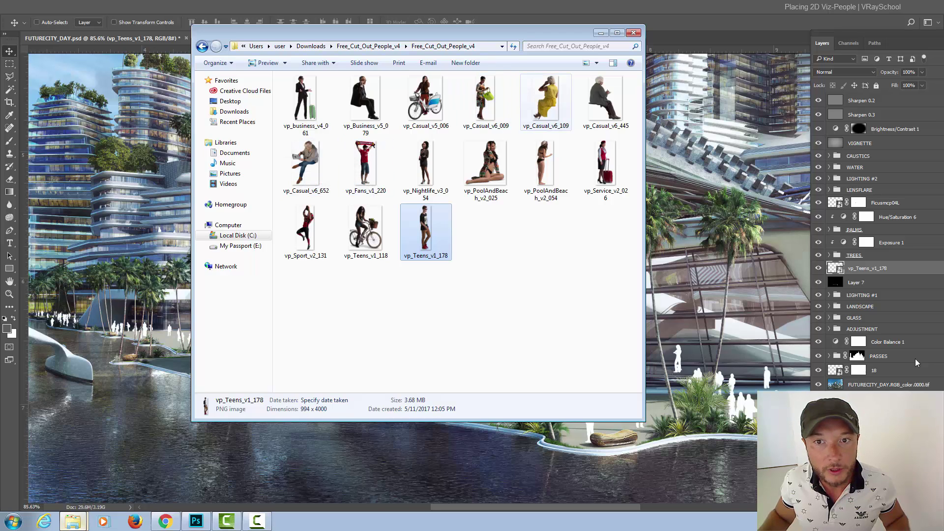
{"action": "left_click_drag", "start_coordinate": [546, 98], "coordinate": [615, 351]}
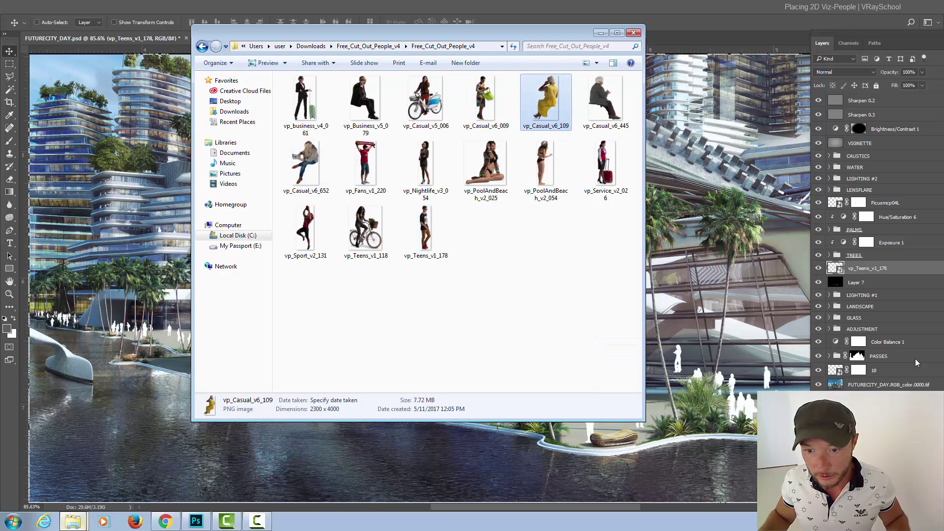
{"action": "left_click_drag", "start_coordinate": [915, 362], "coordinate": [916, 362]}
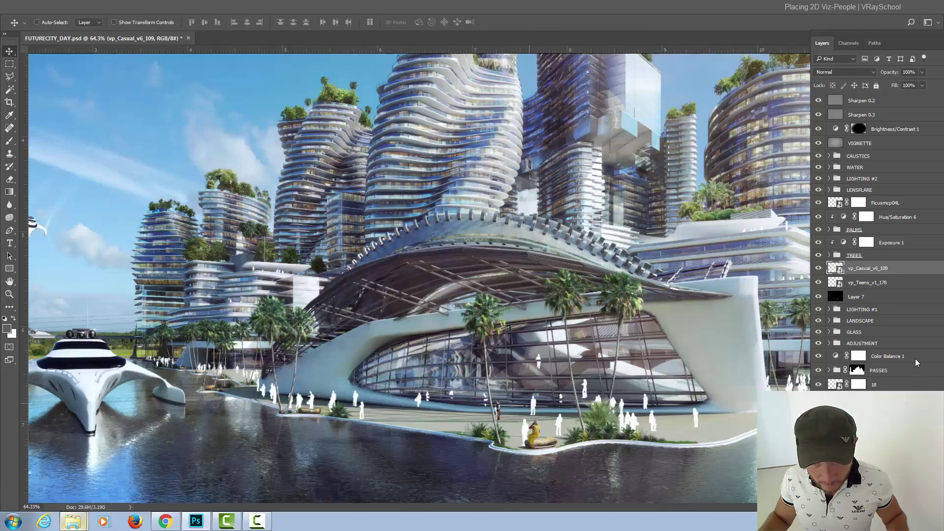
{"action": "scroll", "coordinate": [536, 422], "scroll_direction": "up", "scroll_amount": 5}
{"action": "left_click_drag", "start_coordinate": [537, 433], "coordinate": [548, 434]}
{"action": "key", "text": "ctrl+t"}
{"action": "key", "text": "Return"}
Compare the image with and without the seated woman by toggling the visibility of the vp_Casual_v6_109 layer.
{"action": "right_click", "coordinate": [430, 376]}
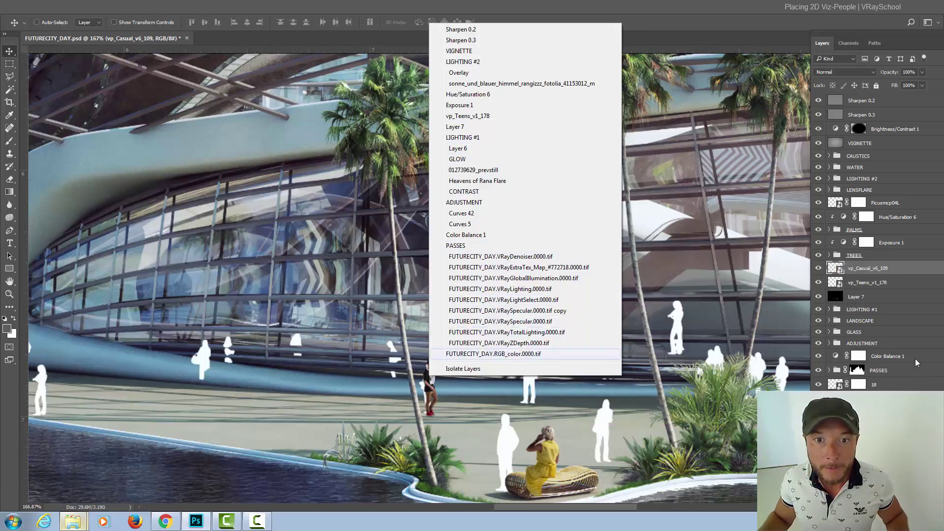
{"action": "right_click", "coordinate": [430, 385]}
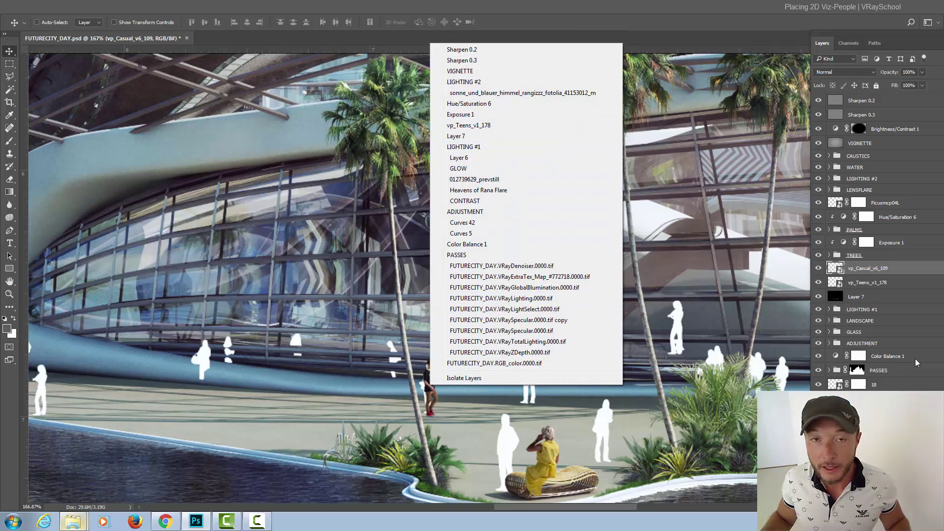
{"action": "key", "text": "Escape"}
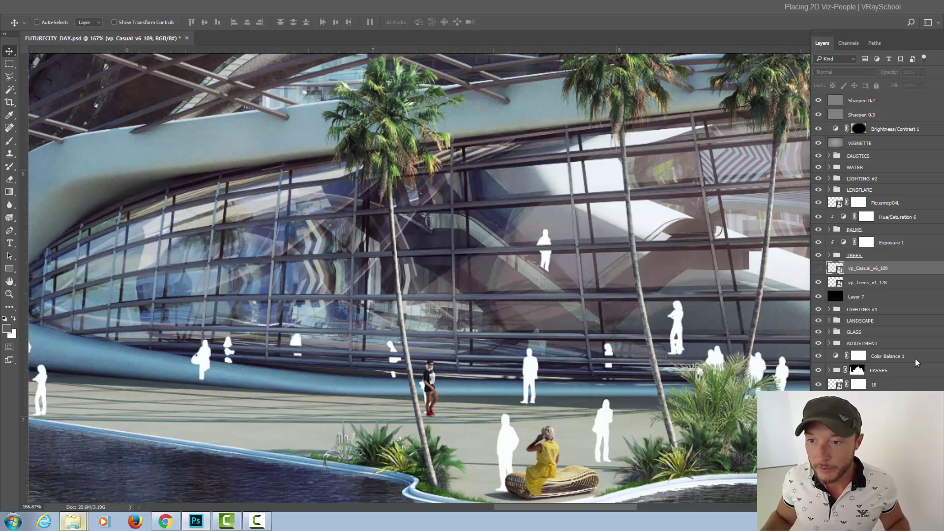
{"action": "key", "text": "ctrl+comma"}
{"action": "key", "text": "ctrl+comma"}
{"action": "key", "text": "ctrl+comma"}
{"action": "key", "text": "ctrl+comma"}
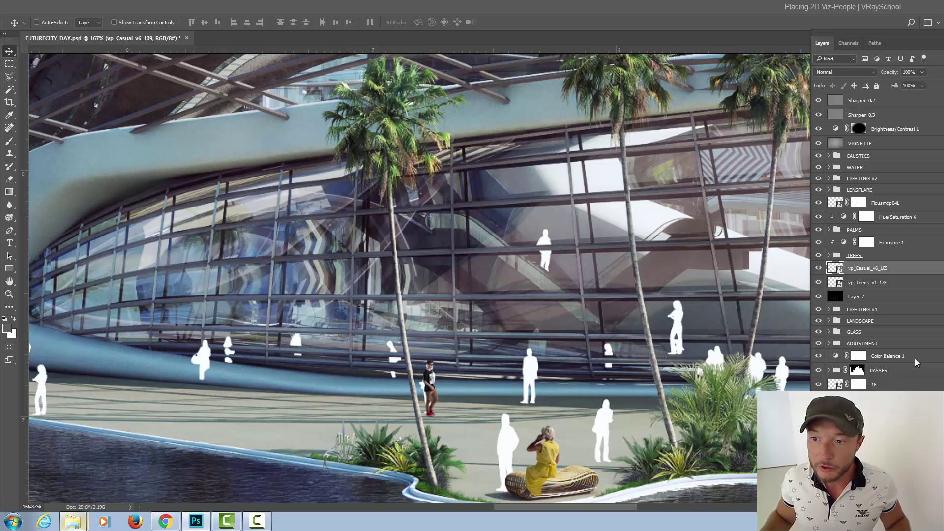
Try enlarging the seated woman well beyond the size of the surrounding silhouettes, and revert her to bench scale.
{"action": "key", "text": "ctrl+t"}
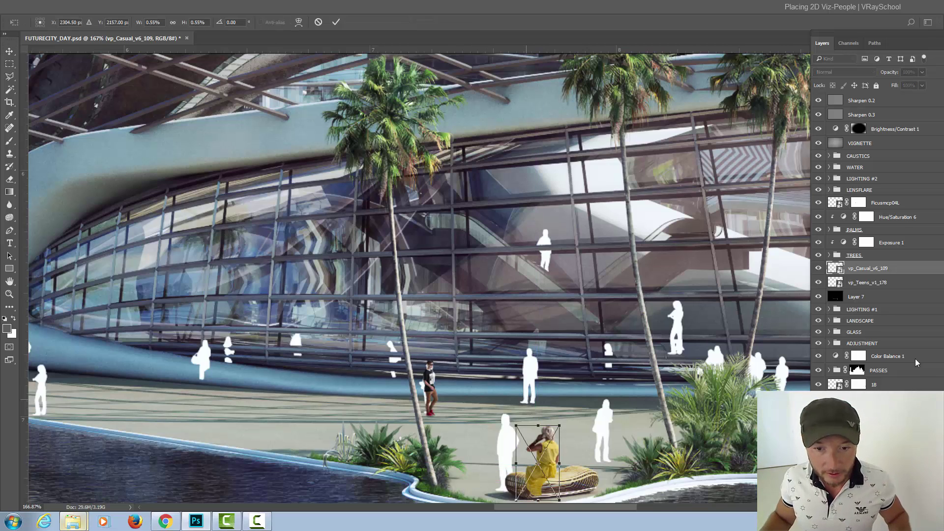
{"action": "mouse_move", "coordinate": [516, 425]}
{"action": "left_mouse_down"}
{"action": "mouse_move", "coordinate": [483, 377]}
{"action": "mouse_move", "coordinate": [481, 386]}
{"action": "mouse_move", "coordinate": [488, 374]}
{"action": "left_mouse_up"}
{"action": "key", "text": "Return"}
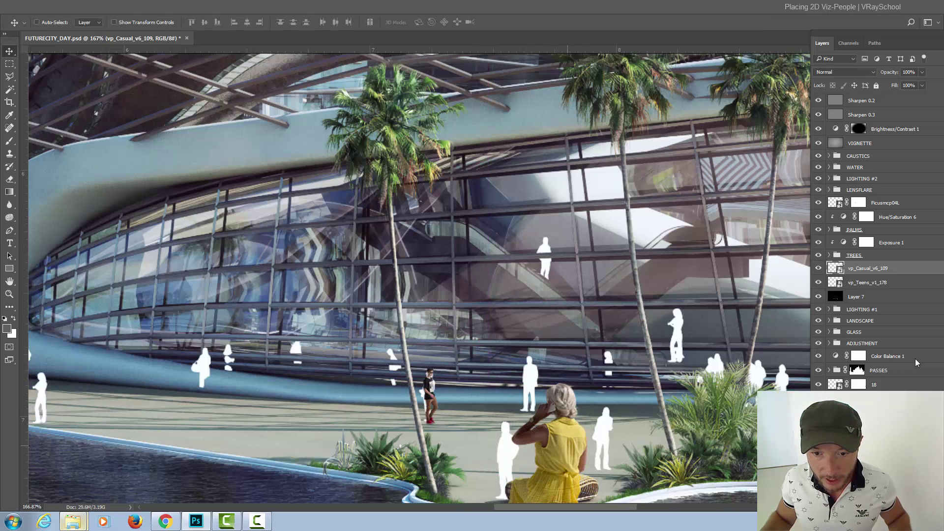
{"action": "scroll", "coordinate": [568, 445], "scroll_direction": "down", "scroll_amount": 5}
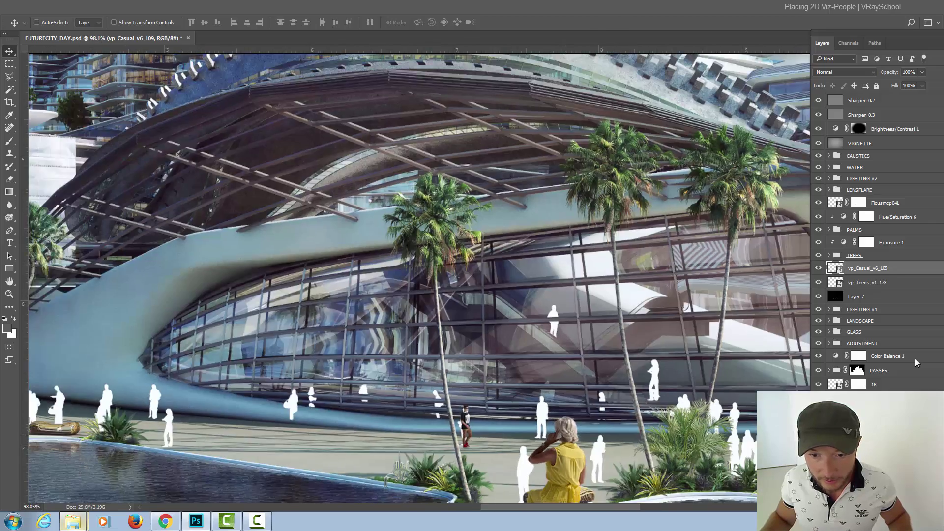
{"action": "key", "text": "ctrl"}
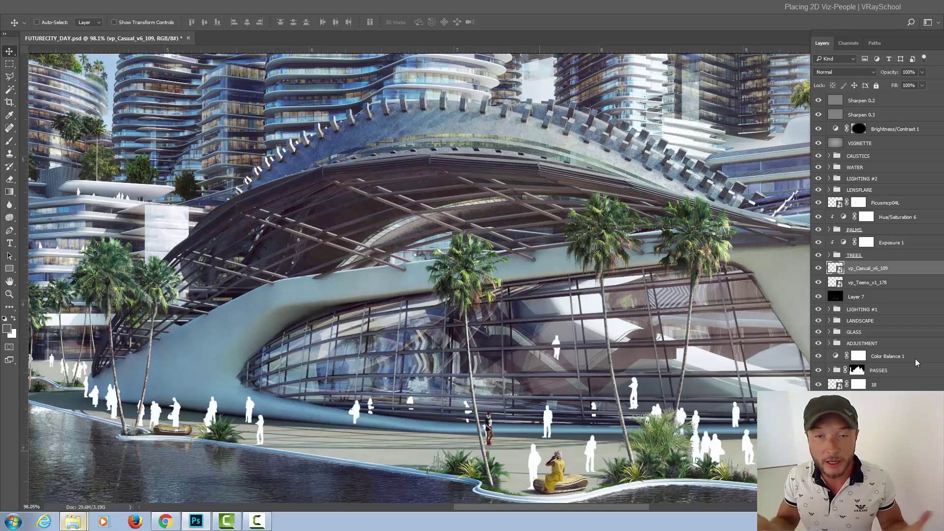
Add a white layer mask to the vp_Casual_v6_109 layer of the seated woman.
{"action": "scroll", "coordinate": [528, 473], "scroll_direction": "up", "scroll_amount": 4}
{"action": "key", "text": "ctrl+plus"}
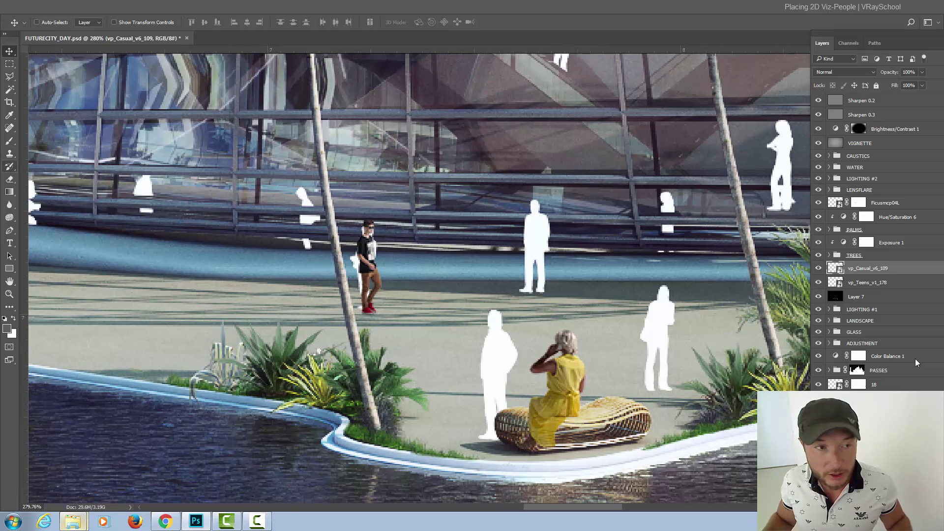
{"action": "key", "text": "b"}
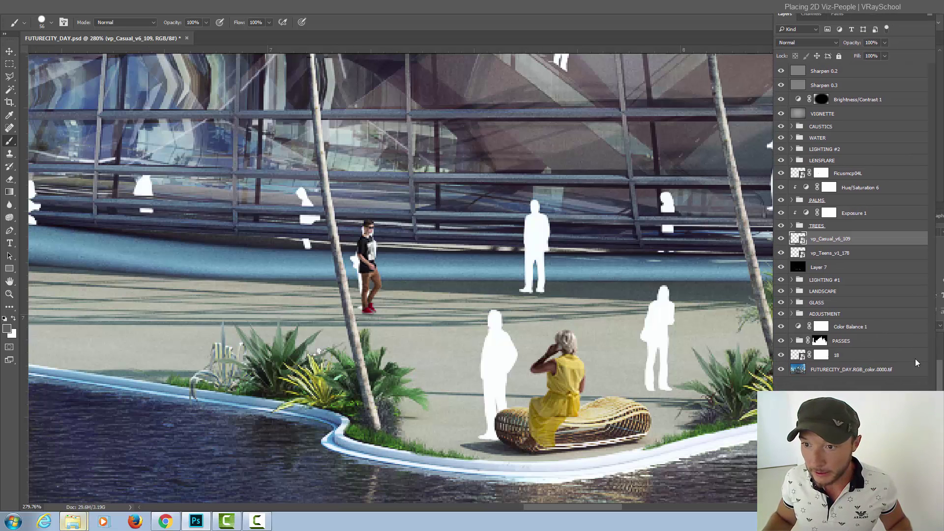
{"action": "key", "text": "ctrl+shift+m"}
{"action": "key", "text": "v"}
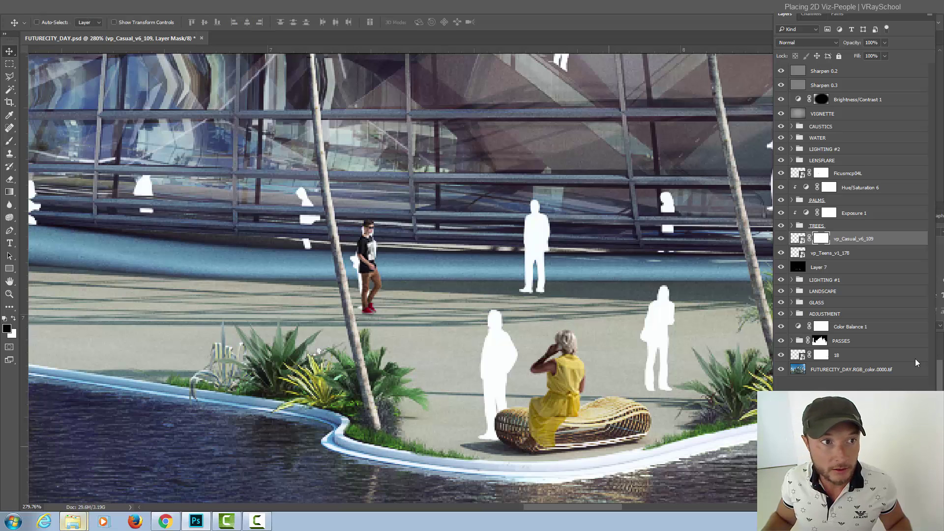
Try to get the bench selection by loading the Curves 42 layer mask as a selection.
{"action": "right_click", "coordinate": [605, 420]}
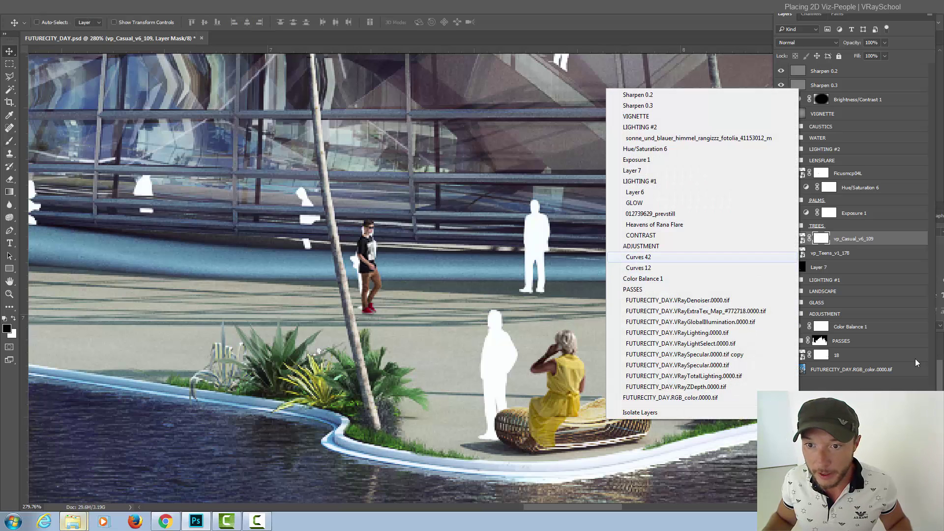
{"action": "left_click", "coordinate": [638, 256]}
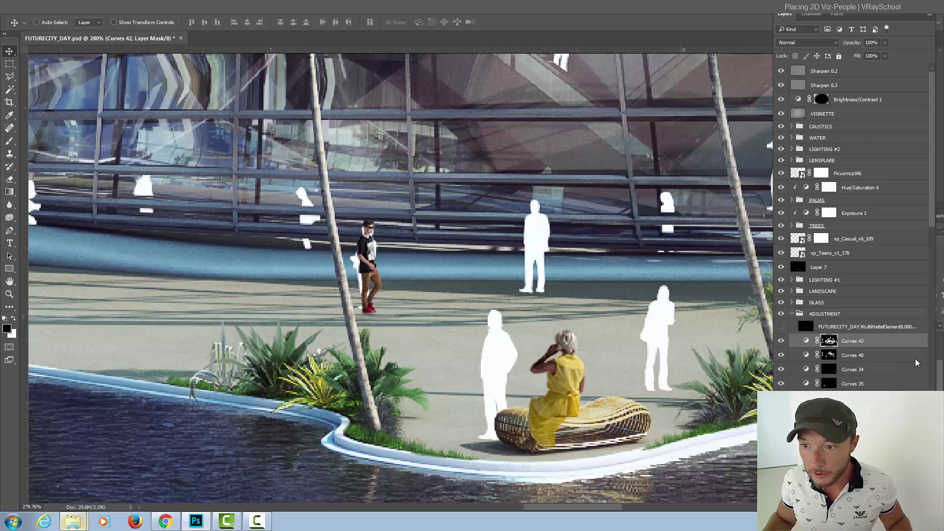
{"action": "left_click", "coordinate": [829, 341], "text": "ctrl"}
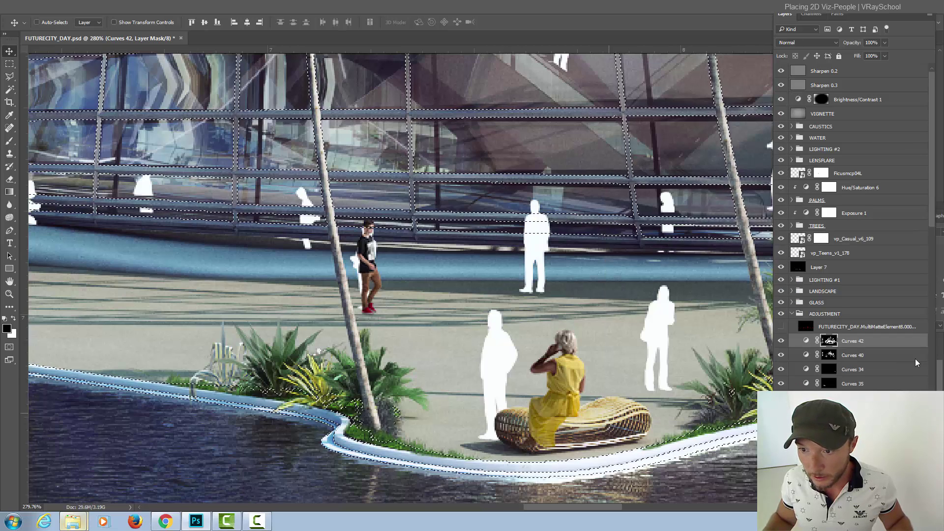
Load the Curves 12 layer mask as a selection around the wicker bench.
{"action": "right_click", "coordinate": [611, 415]}
{"action": "left_click", "coordinate": [642, 250]}
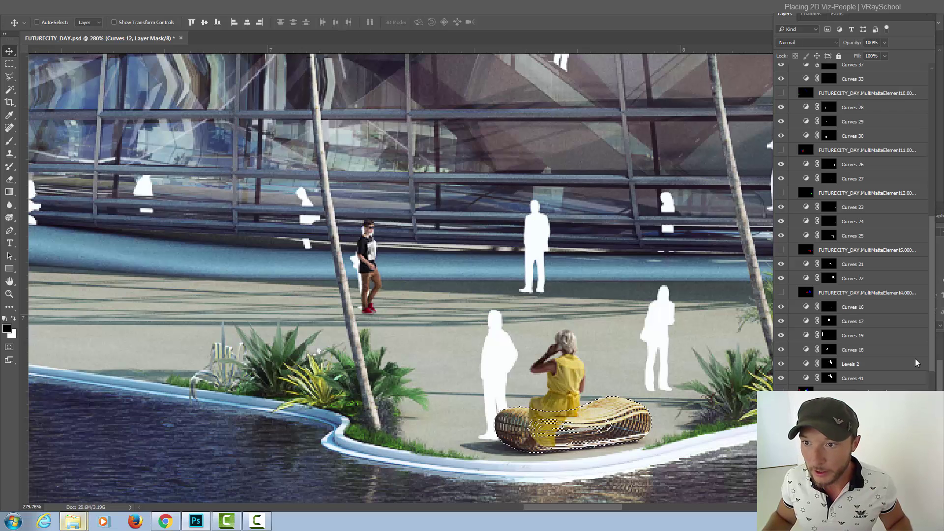
{"action": "key", "text": "ctrl"}
Paint black with the Brush on the vp_Casual_v6_109 layer mask inside the bench selection, hiding the woman's legs behind the bench.
{"action": "right_click", "coordinate": [565, 366]}
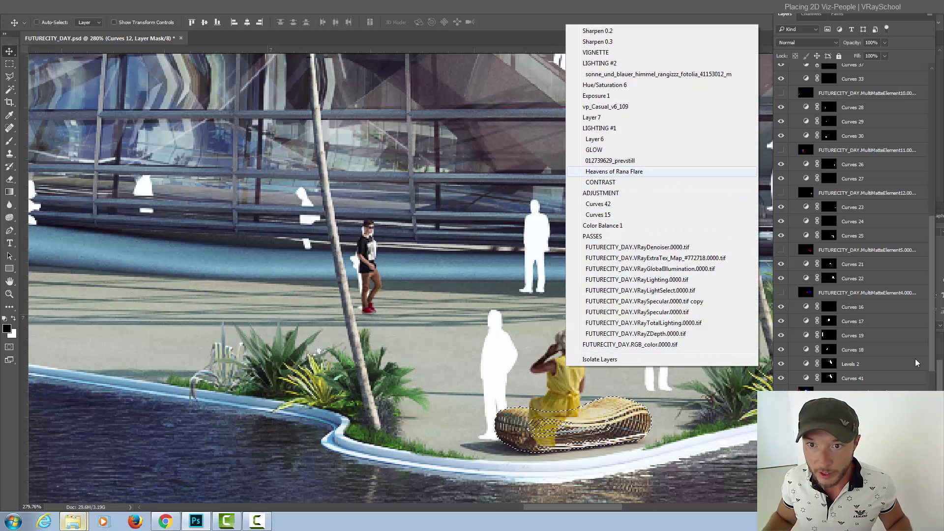
{"action": "left_click", "coordinate": [605, 106]}
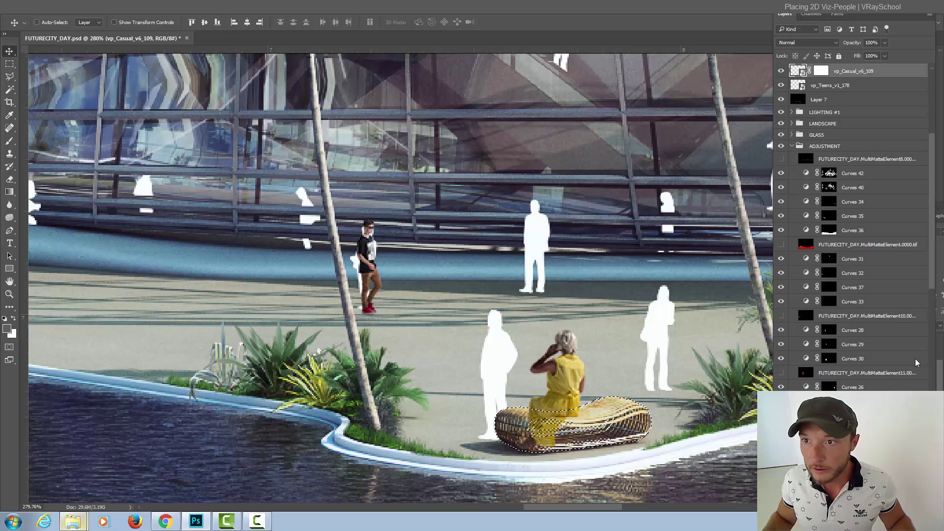
{"action": "key", "text": "b"}
{"action": "key", "text": "d"}
{"action": "key", "text": "x"}
{"action": "key", "text": "x"}
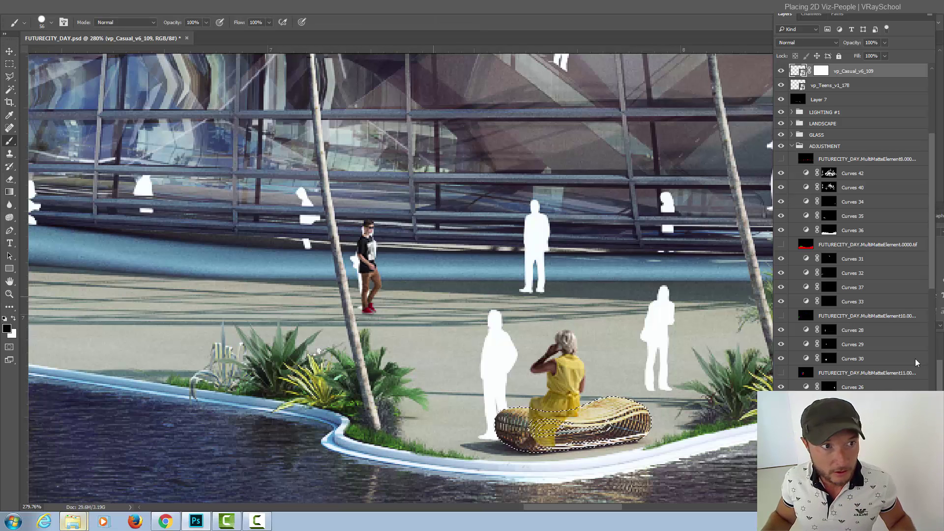
{"action": "key", "text": "ctrl+backslash"}
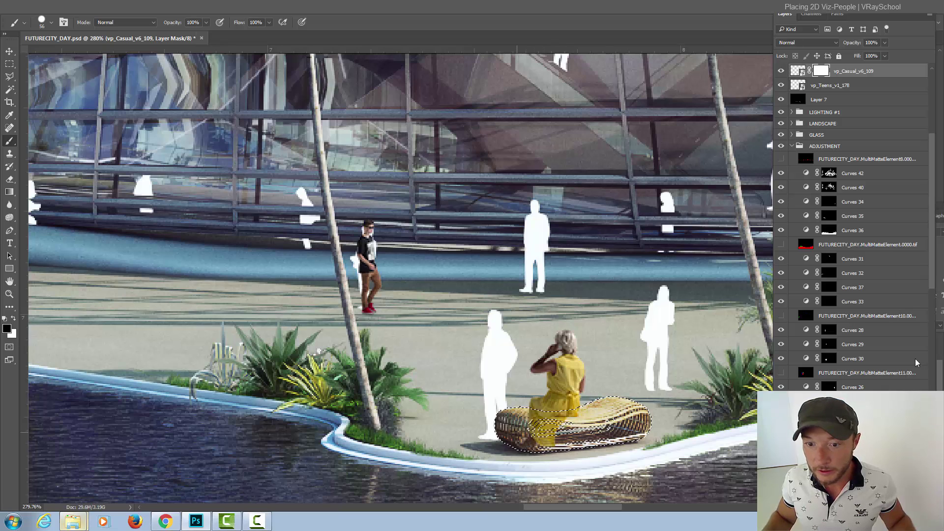
{"action": "left_click_drag", "start_coordinate": [531, 429], "coordinate": [601, 435]}
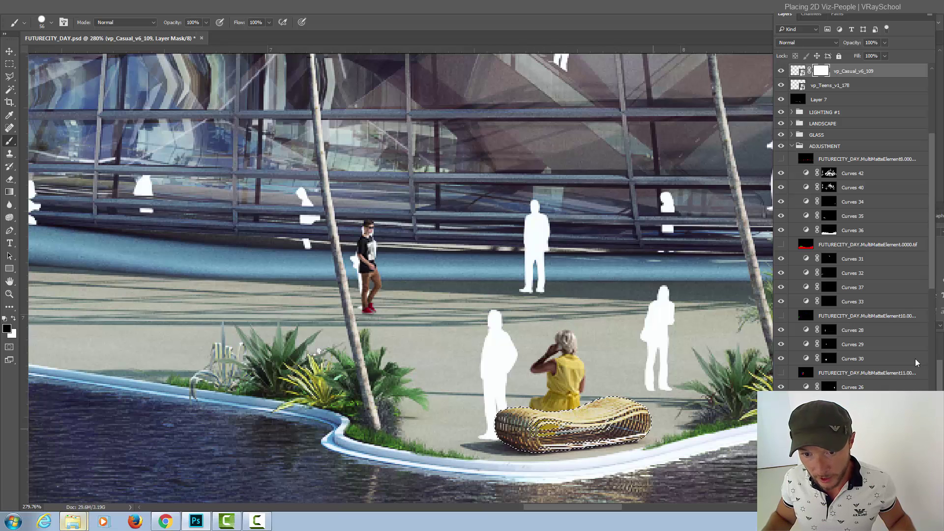
Deselect the bench and paint white with a 14 px brush on the vp_Casual_v6_109 mask, restoring the woman's yellow dress where she sits on the bench.
{"action": "key", "text": "ctrl+d"}
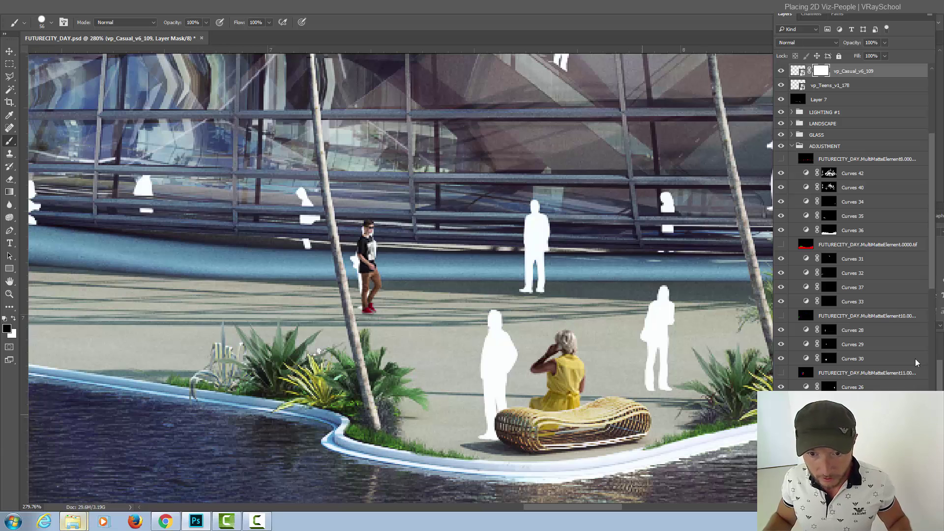
{"action": "right_click", "coordinate": [468, 265]}
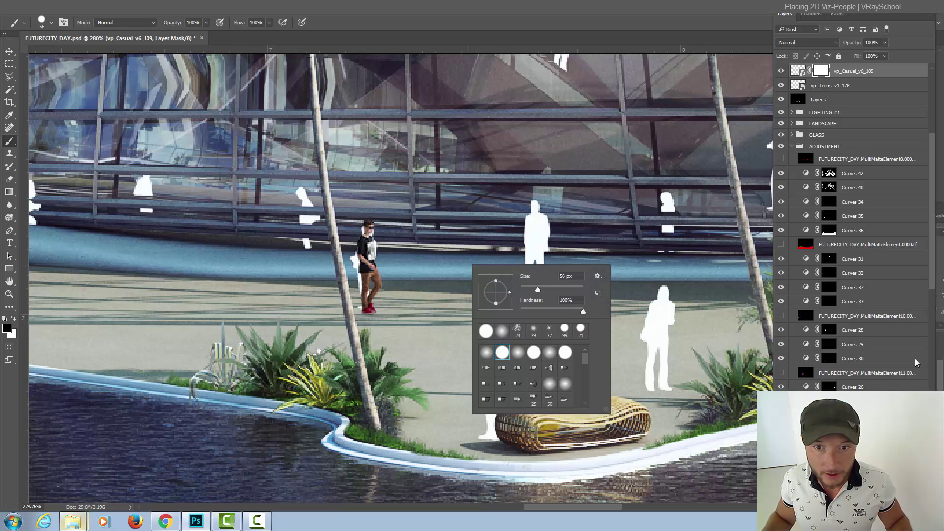
{"action": "left_click_drag", "start_coordinate": [537, 289], "coordinate": [524, 289]}
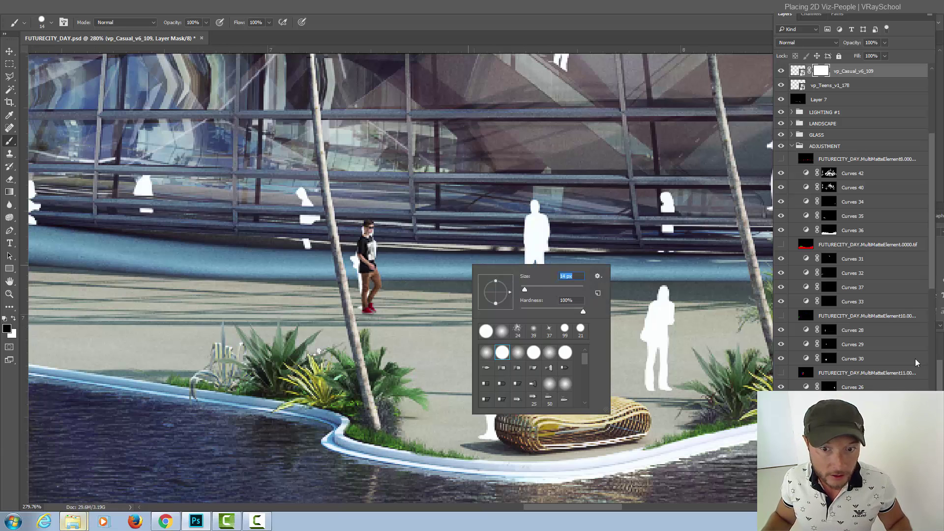
{"action": "key", "text": "Return"}
{"action": "key", "text": "x"}
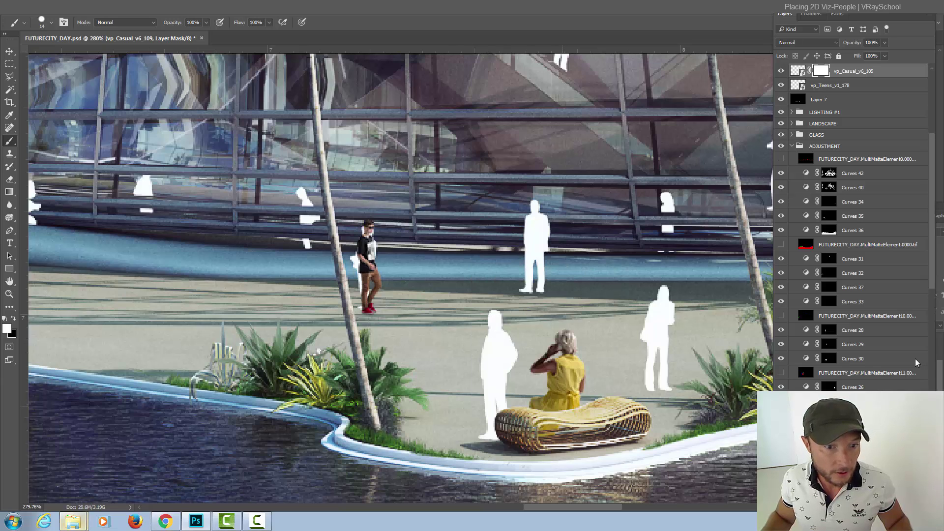
{"action": "mouse_move", "coordinate": [553, 406]}
{"action": "left_mouse_down"}
{"action": "mouse_move", "coordinate": [573, 409]}
{"action": "mouse_move", "coordinate": [536, 412]}
{"action": "left_mouse_up"}
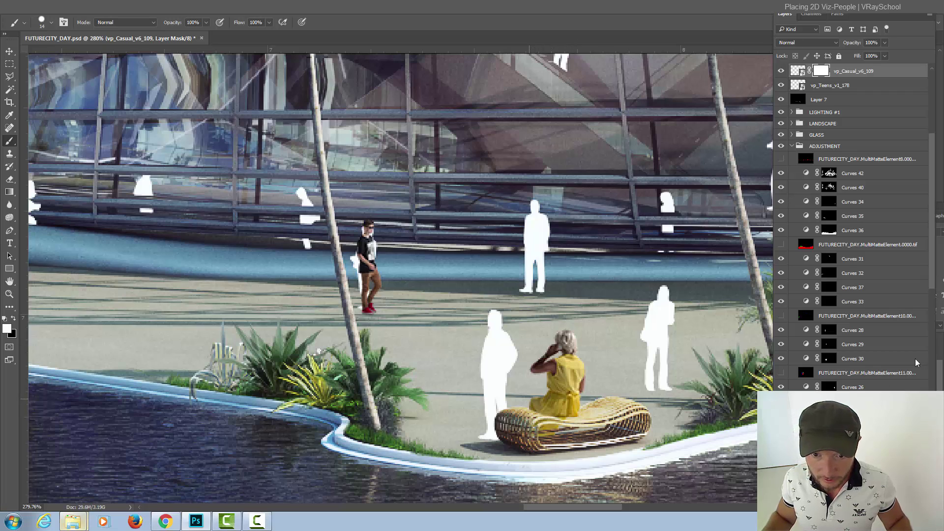
Hide Layer 7 with the white proxy people to check the placed people in the wider city view.
{"action": "scroll", "coordinate": [649, 419], "scroll_direction": "down", "scroll_amount": 5}
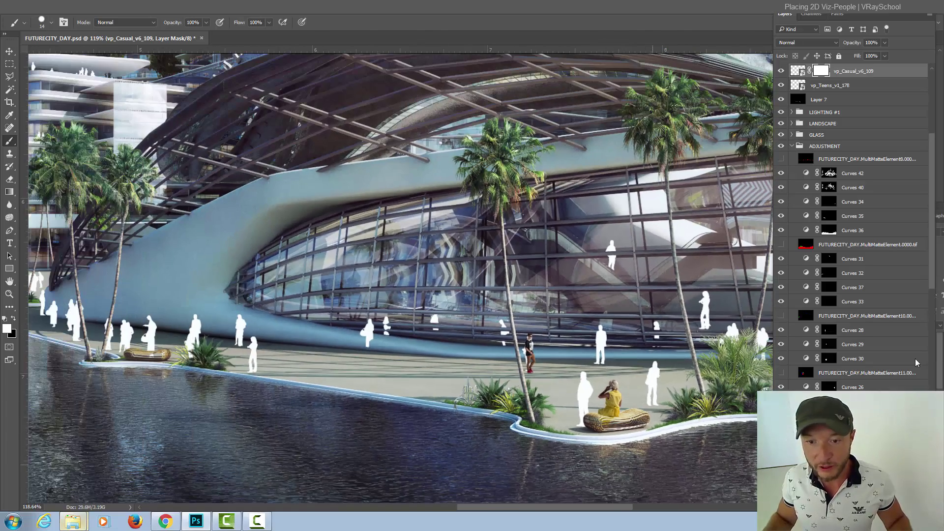
{"action": "scroll", "coordinate": [652, 464], "scroll_direction": "down", "scroll_amount": 4}
{"action": "scroll", "coordinate": [614, 456], "scroll_direction": "up", "scroll_amount": 1}
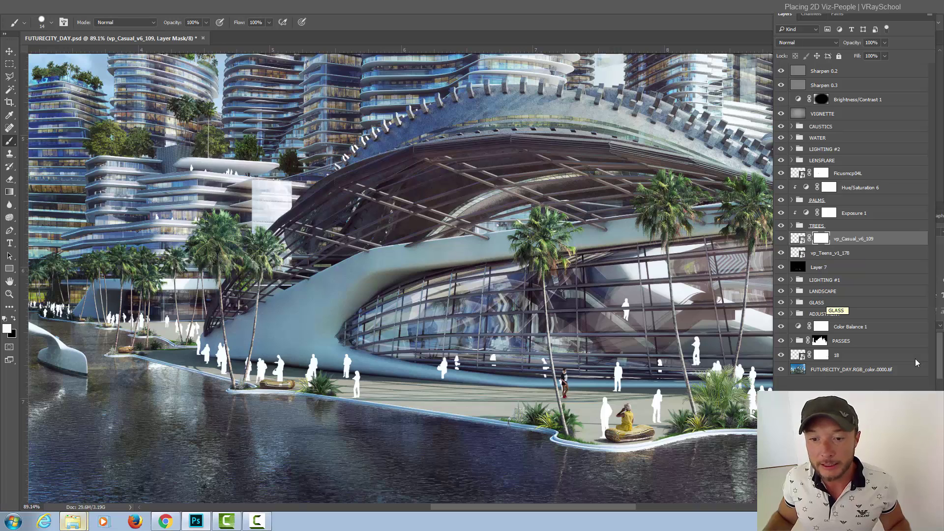
{"action": "left_click", "coordinate": [781, 267]}
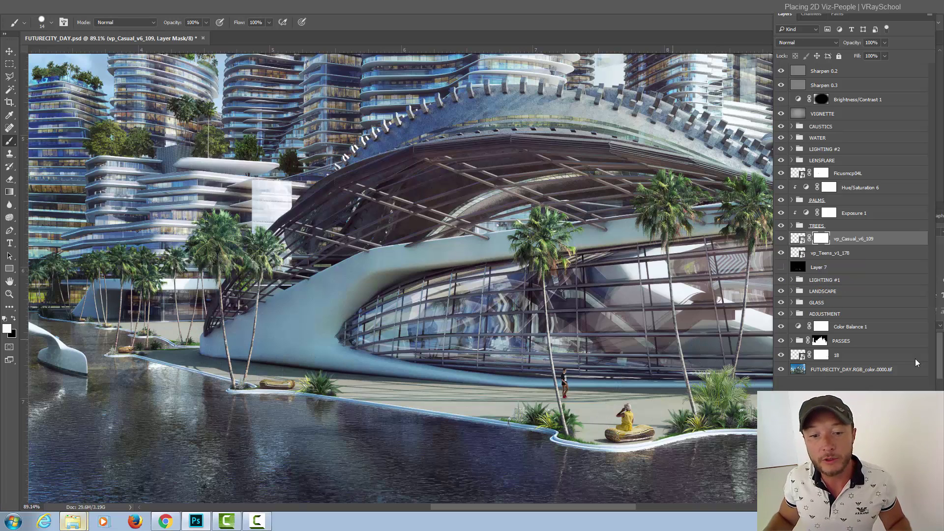
{"action": "scroll", "coordinate": [672, 339], "scroll_direction": "down", "scroll_amount": 8}
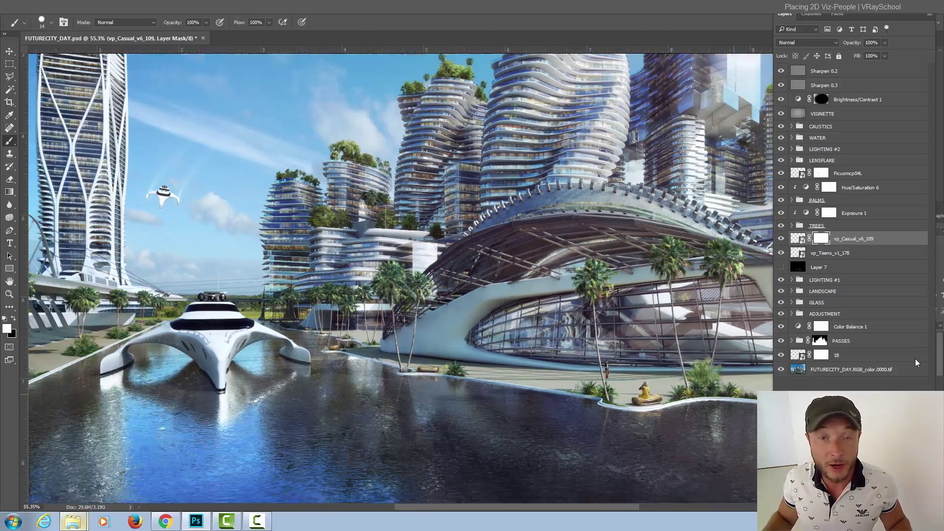